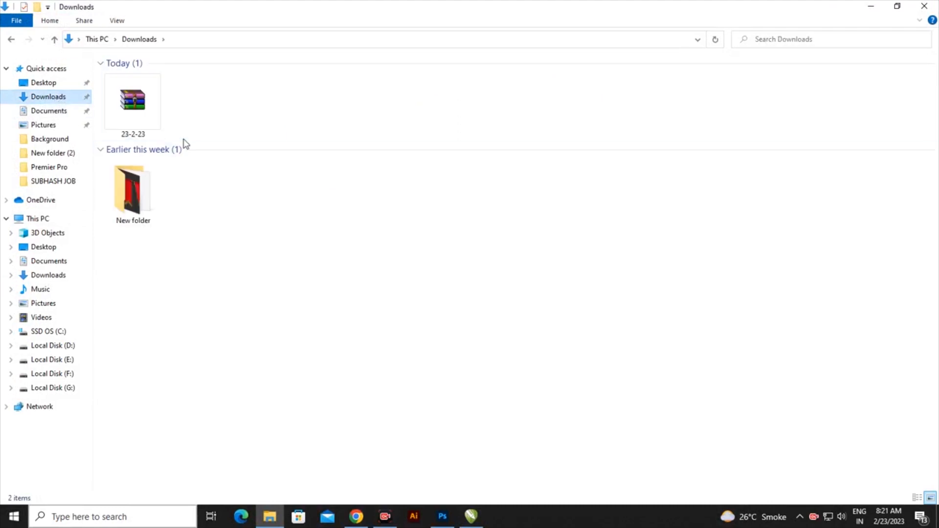
Step: Extract the encrypted 23-2-23 archive into the Downloads folder, entering the archive password
{"action": "left_click", "coordinate": [150, 119]}
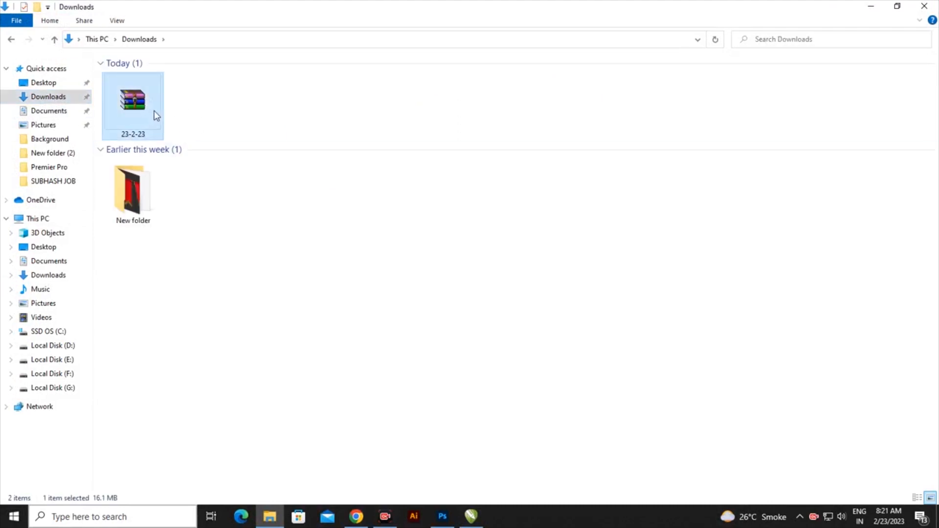
{"action": "right_click", "coordinate": [149, 114]}
{"action": "left_click", "coordinate": [190, 175]}
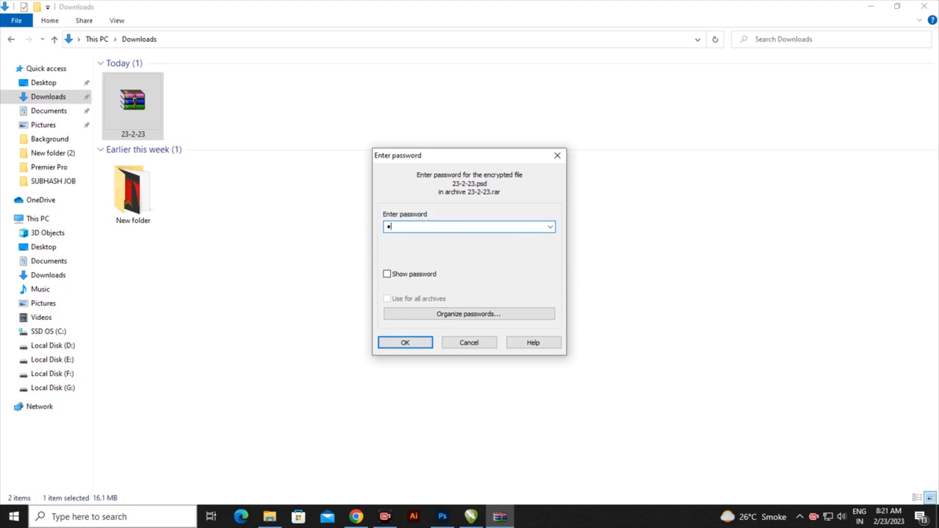
{"action": "type", "text": "••••"}
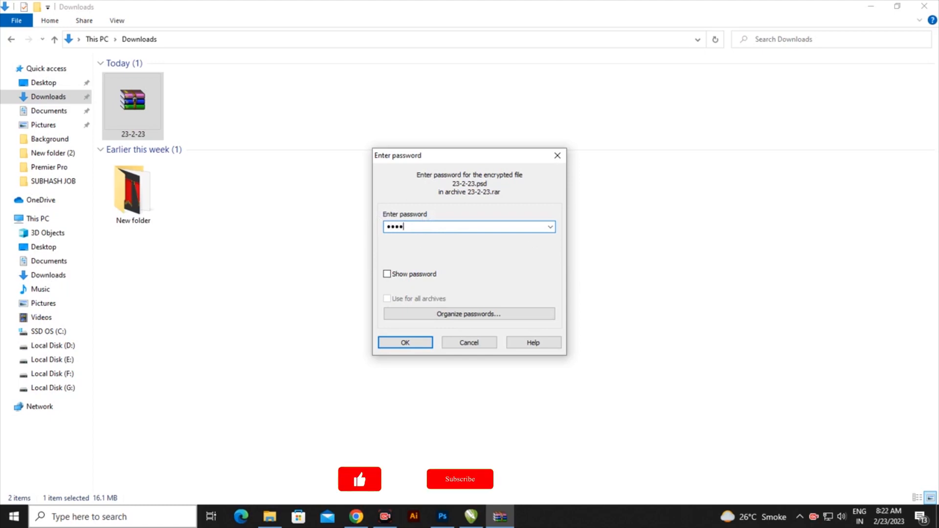
{"action": "type", "text": "••••"}
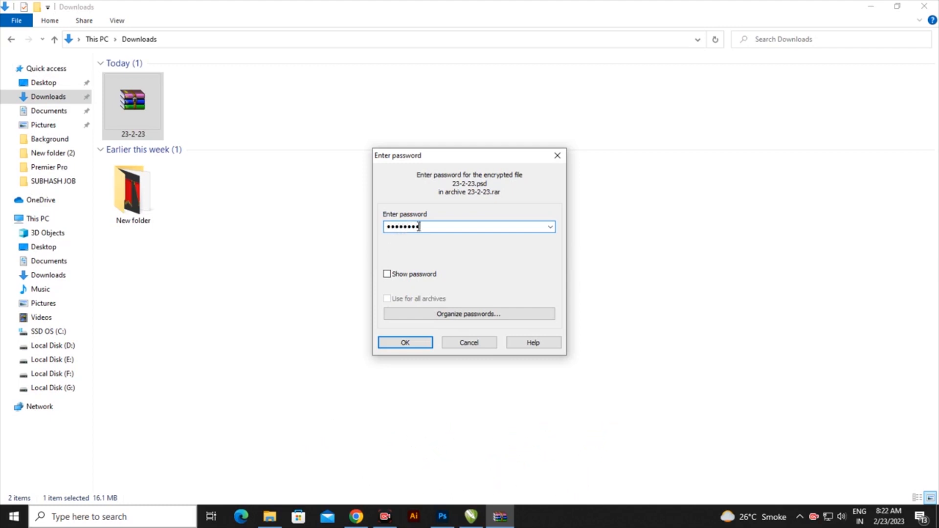
{"action": "left_click", "coordinate": [405, 342]}
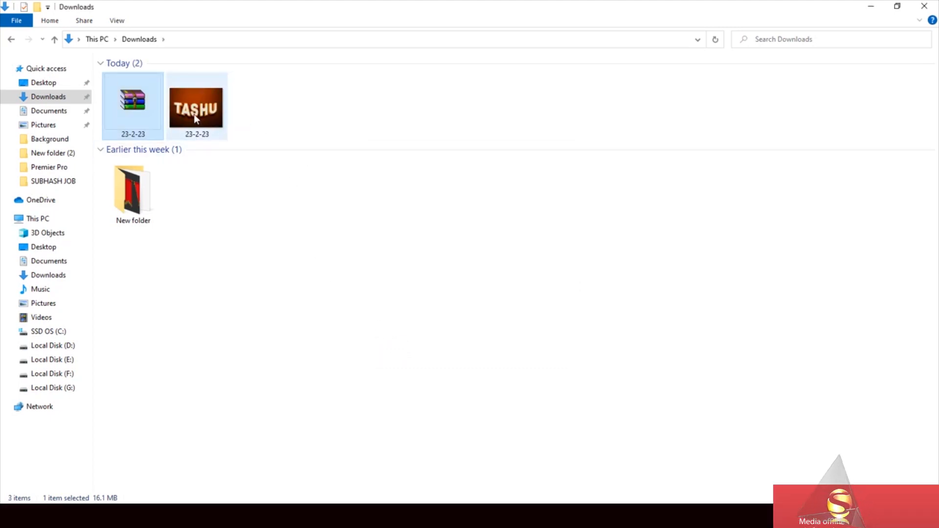
Step: Open the extracted 23-2-23 PSD file in Photoshop and open the contents of its "Your text here" smart object
{"action": "left_click_drag", "start_coordinate": [193, 113], "coordinate": [455, 344]}
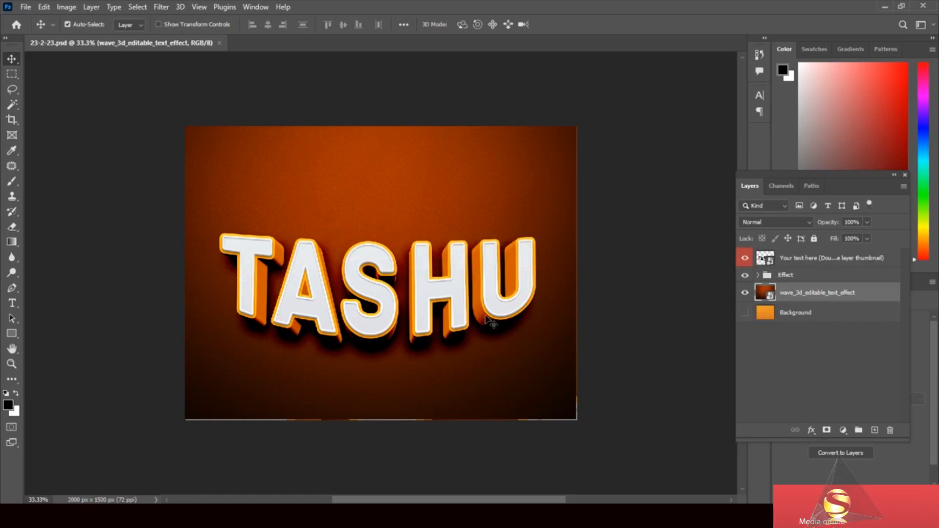
{"action": "key", "text": "ctrl+0"}
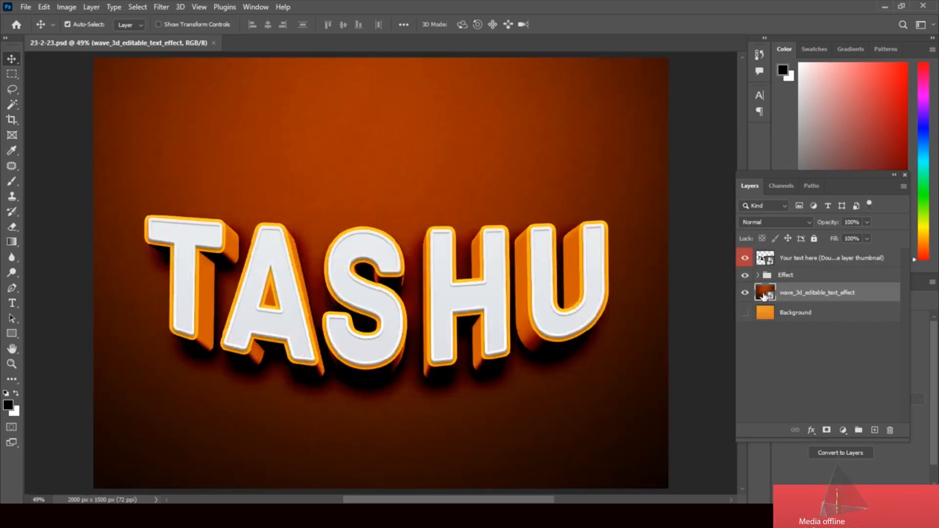
{"action": "left_click", "coordinate": [772, 264]}
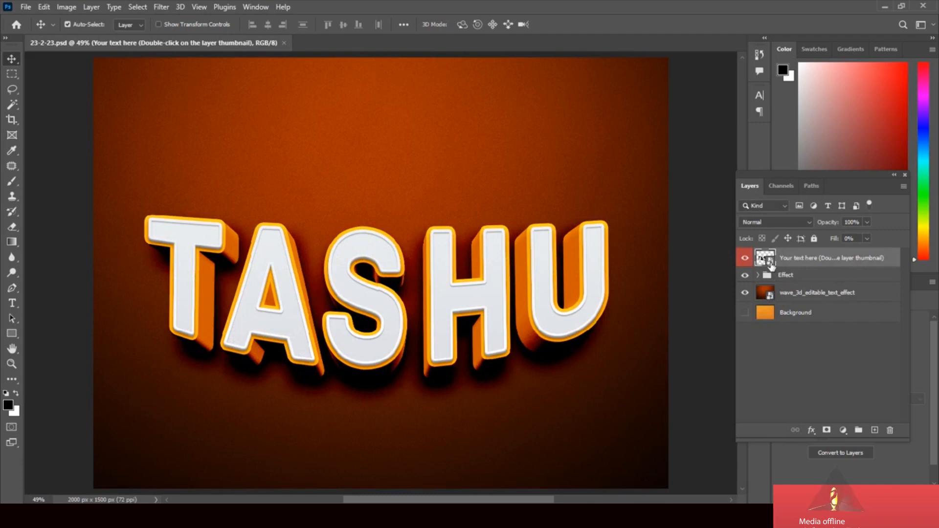
{"action": "double_click", "coordinate": [770, 265]}
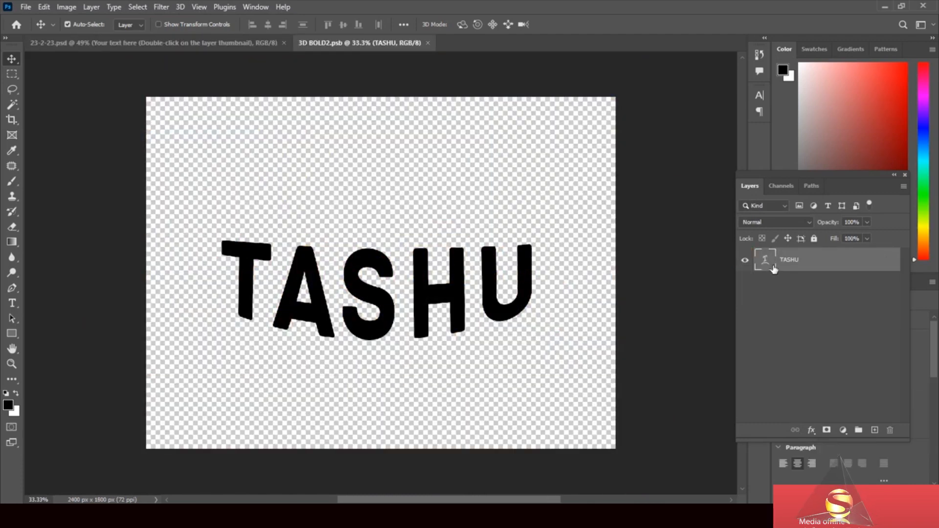
Step: Replace the text in the smart object with SUPER and commit the edit
{"action": "double_click", "coordinate": [765, 260]}
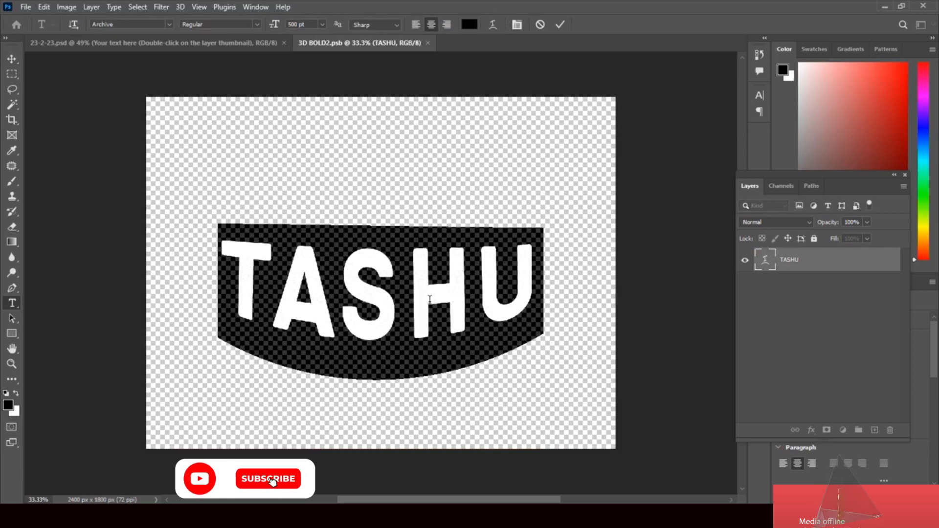
{"action": "type", "text": "S"}
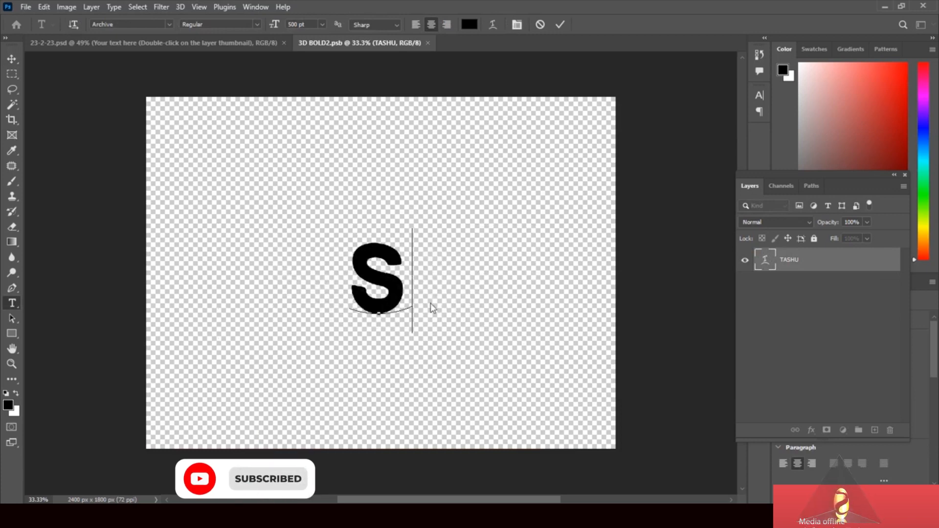
{"action": "type", "text": "U"}
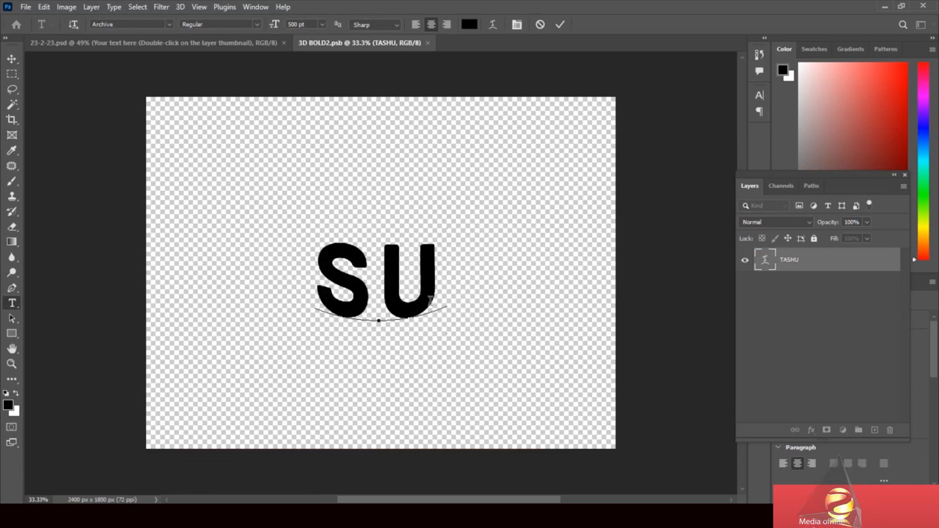
{"action": "type", "text": "PER"}
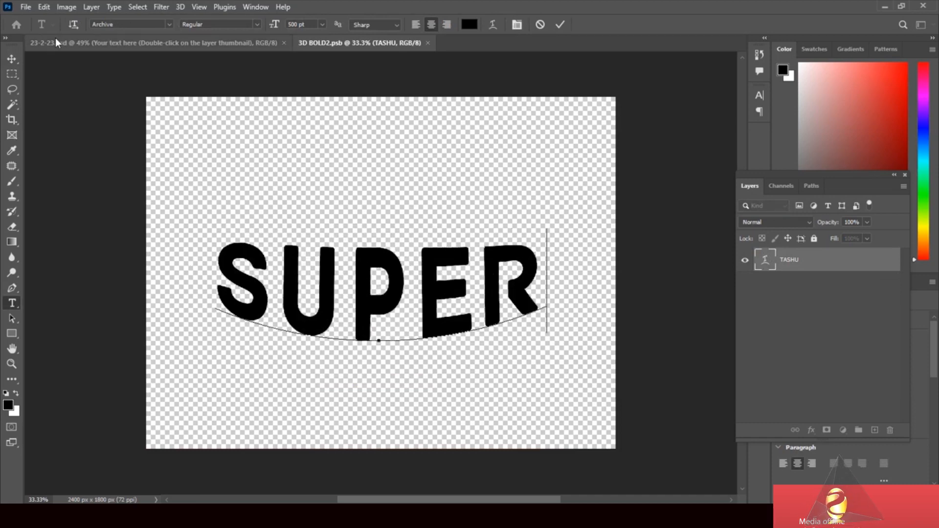
{"action": "left_click", "coordinate": [12, 59]}
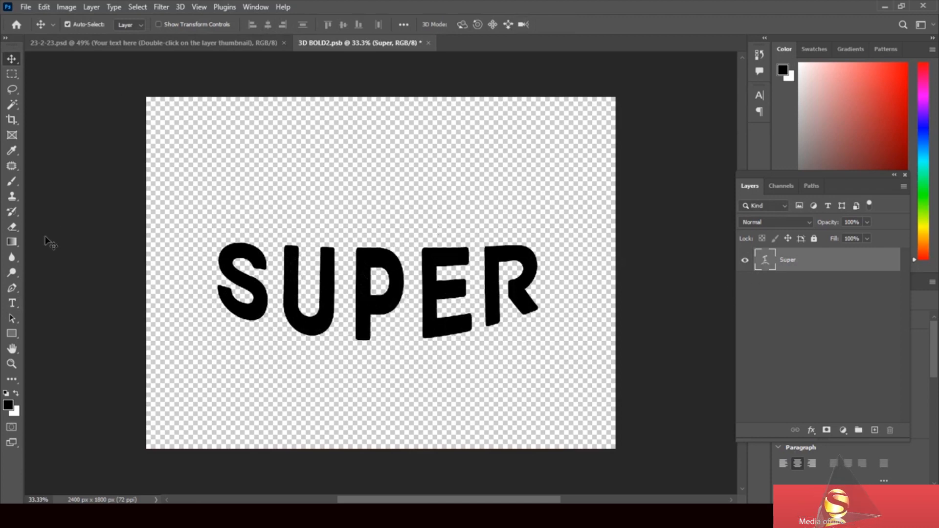
Step: Warp the SUPER text with the Arc Upper style, bend +32%, horizontal distortion -3% and vertical distortion +2%
{"action": "left_click", "coordinate": [12, 304]}
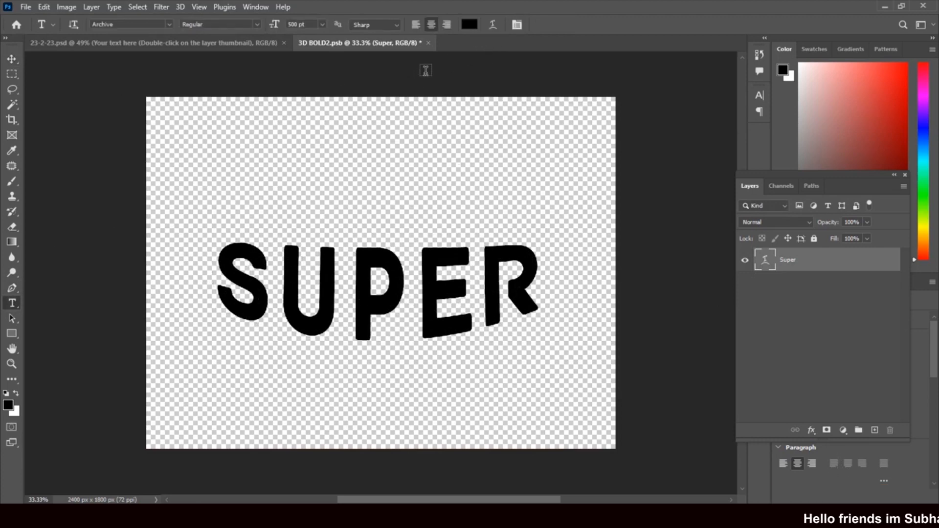
{"action": "left_click", "coordinate": [493, 25]}
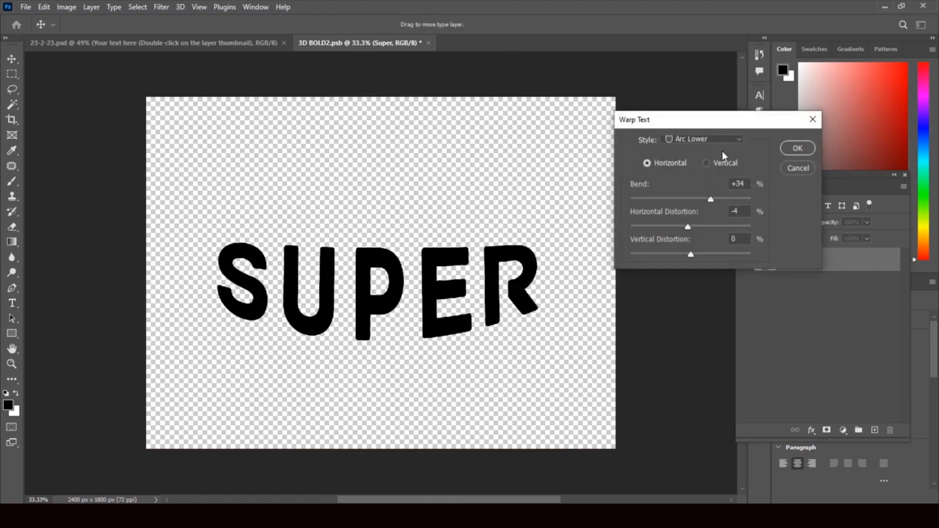
{"action": "left_click", "coordinate": [740, 139]}
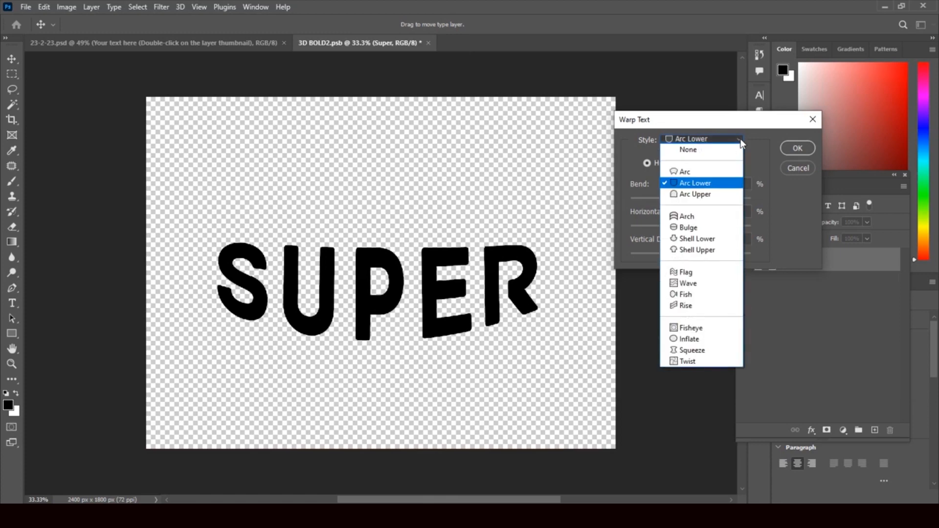
{"action": "left_click", "coordinate": [699, 172]}
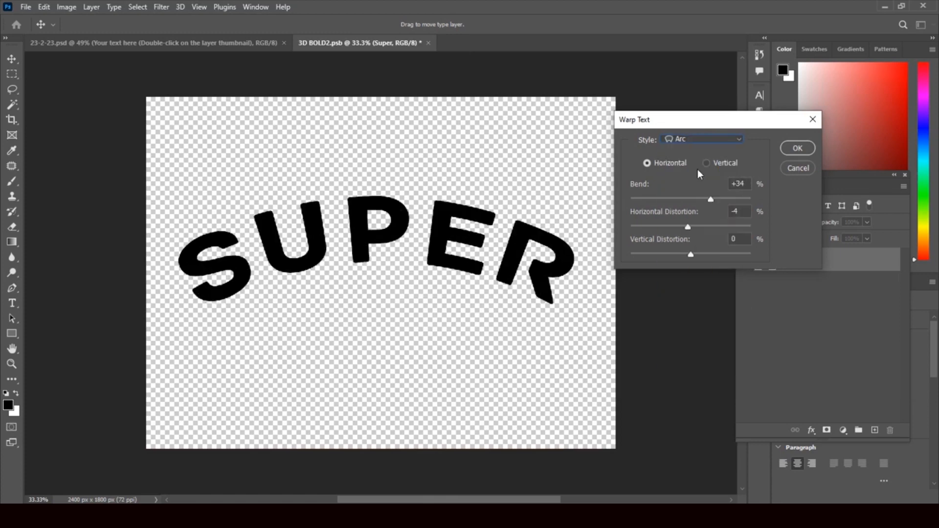
{"action": "left_click", "coordinate": [740, 140]}
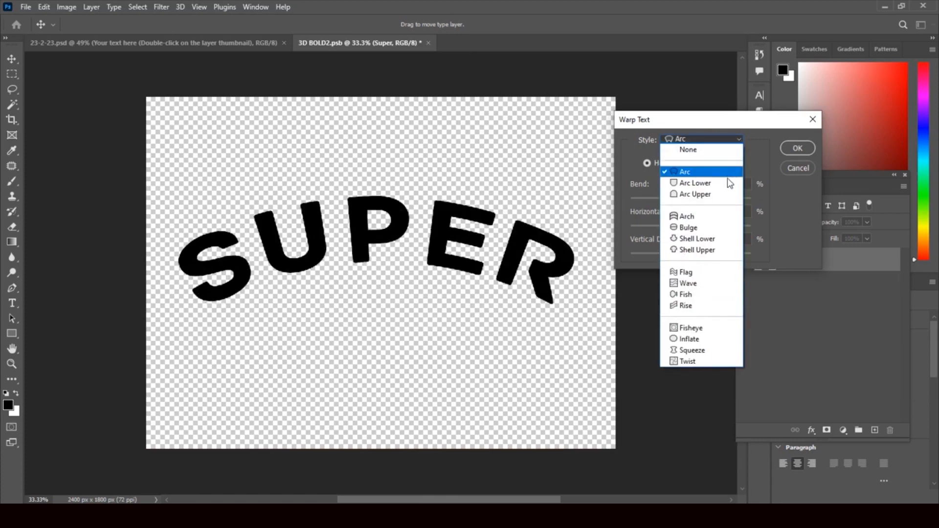
{"action": "left_click", "coordinate": [723, 193]}
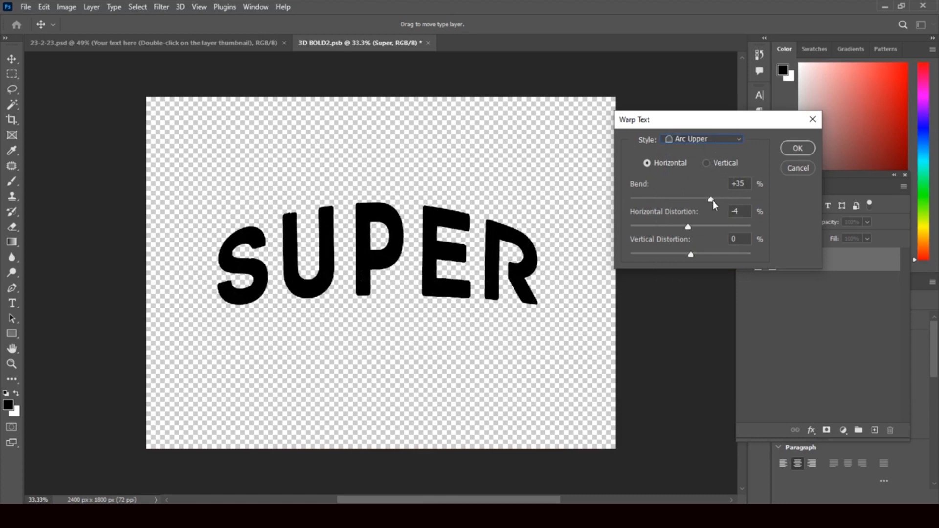
{"action": "left_click_drag", "start_coordinate": [712, 200], "coordinate": [692, 255]}
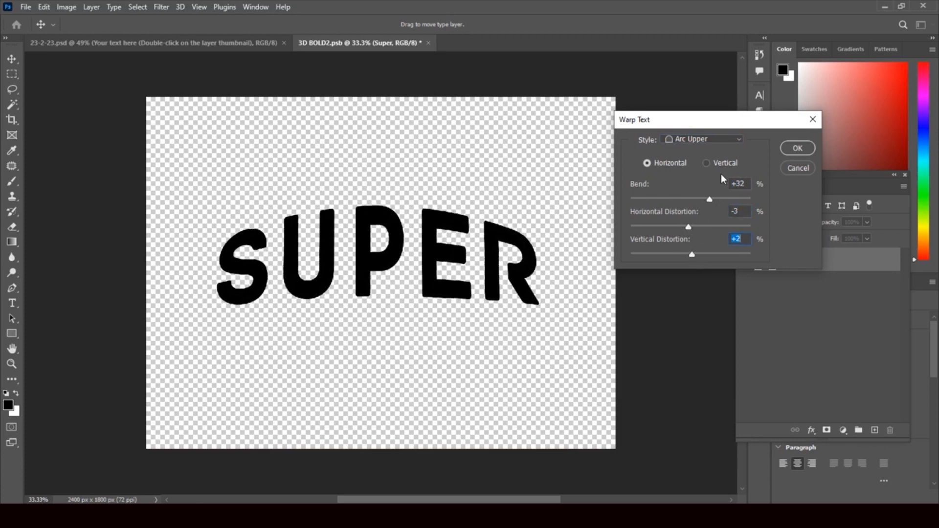
{"action": "left_click", "coordinate": [792, 150]}
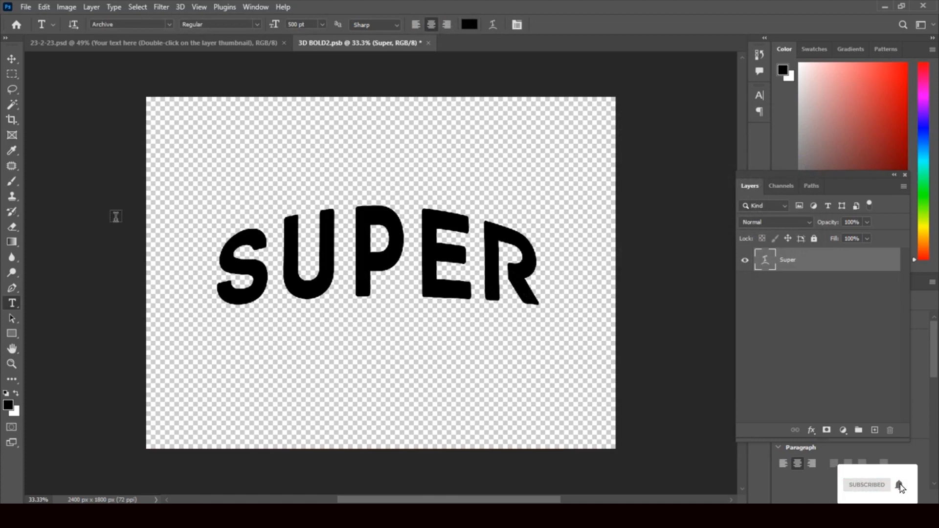
Step: Change the font of the SUPER text to American Captain
{"action": "left_click", "coordinate": [168, 25]}
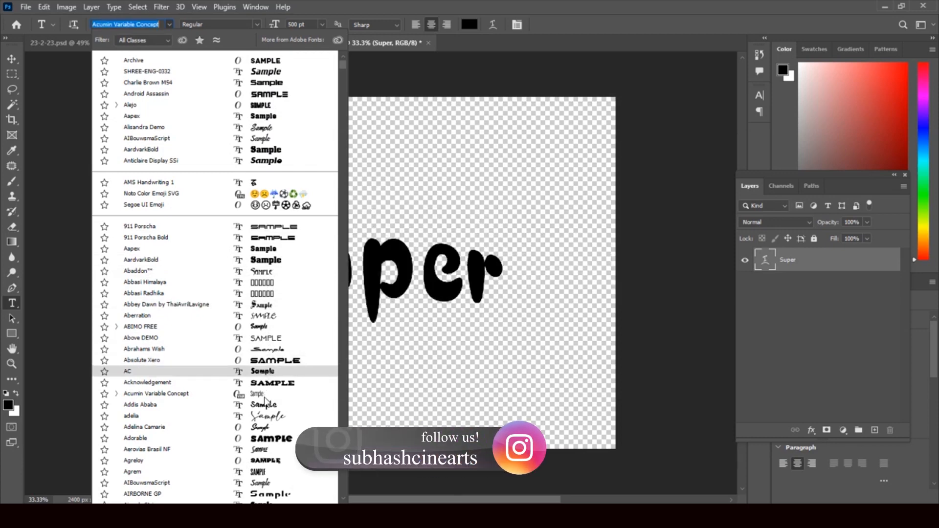
{"action": "scroll", "coordinate": [270, 450], "scroll_direction": "down", "scroll_amount": 3}
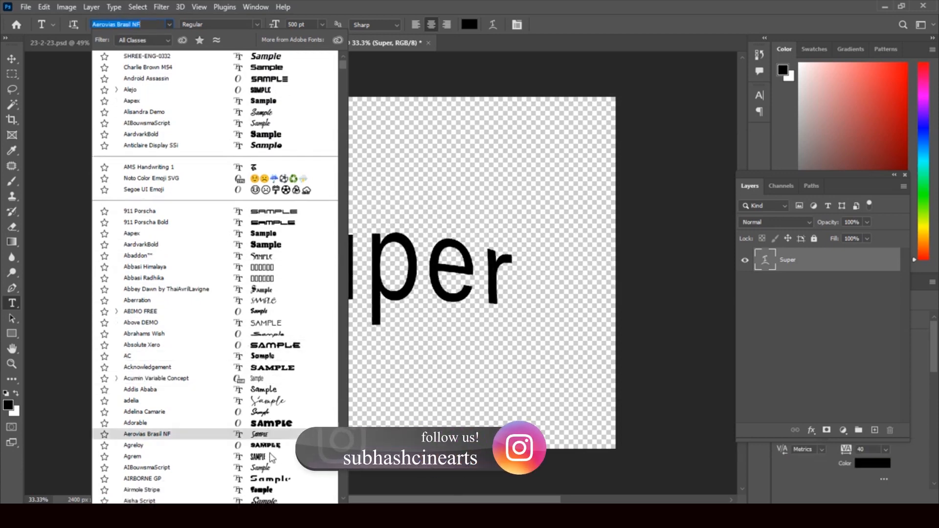
{"action": "scroll", "coordinate": [272, 451], "scroll_direction": "down", "scroll_amount": 3}
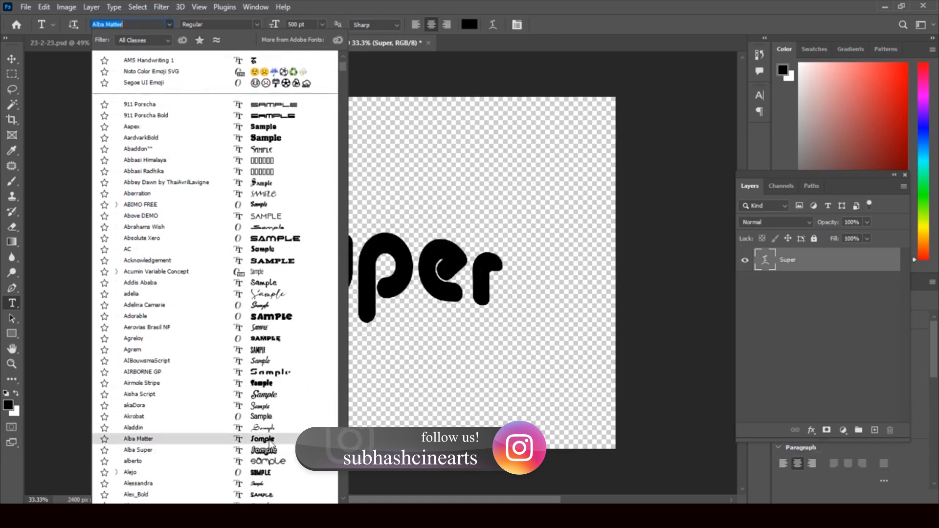
{"action": "scroll", "coordinate": [270, 442], "scroll_direction": "down", "scroll_amount": 3}
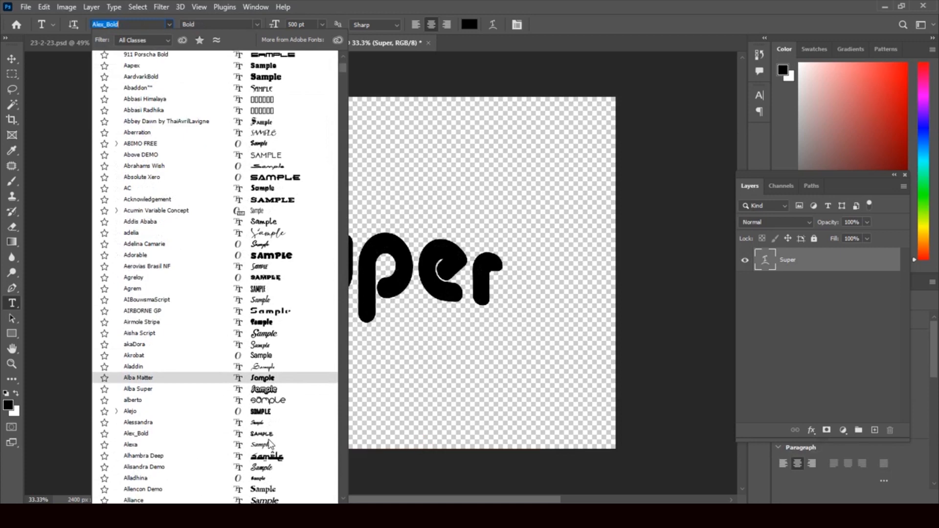
{"action": "scroll", "coordinate": [270, 443], "scroll_direction": "down", "scroll_amount": 3}
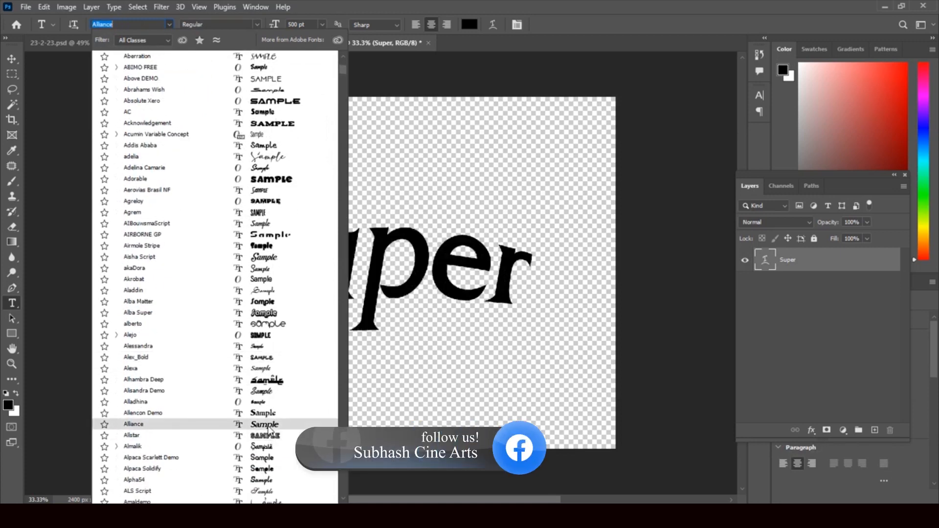
{"action": "scroll", "coordinate": [269, 425], "scroll_direction": "down", "scroll_amount": 3}
{"action": "scroll", "coordinate": [265, 419], "scroll_direction": "down", "scroll_amount": 3}
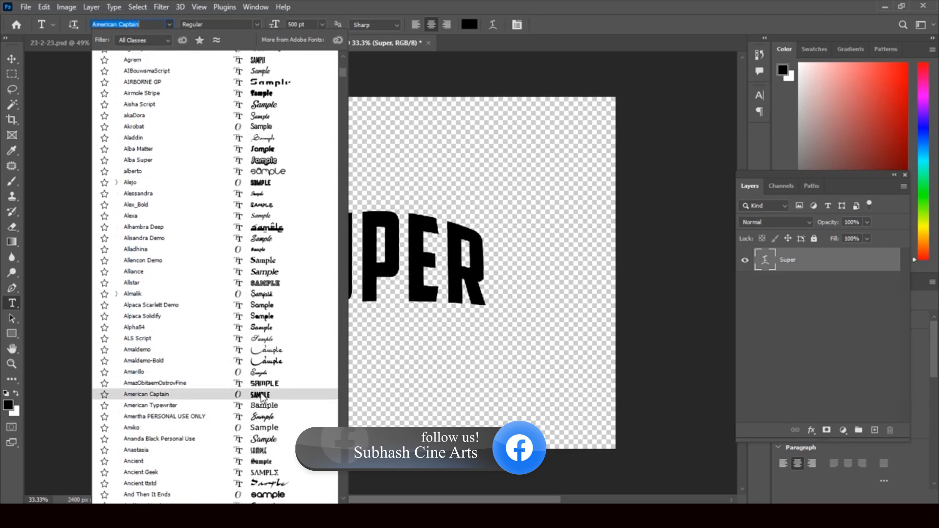
{"action": "left_click", "coordinate": [261, 399]}
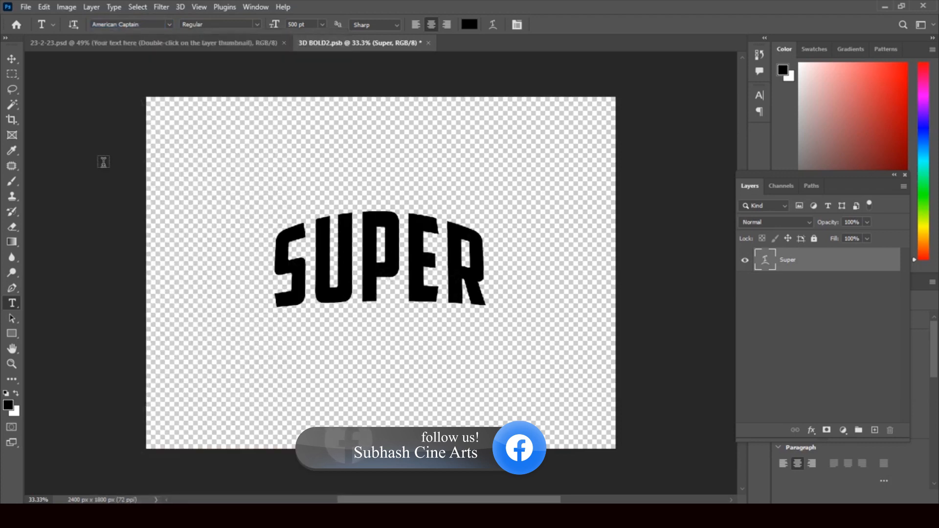
Step: Scale the SUPER text to about 126% width and 106% height, and save and close the smart object
{"action": "left_click", "coordinate": [12, 59]}
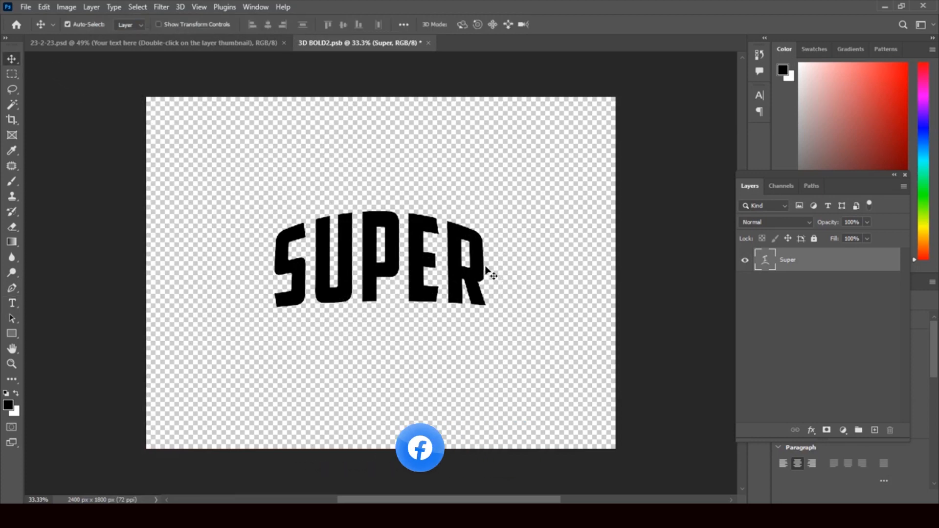
{"action": "key", "text": "ctrl+t"}
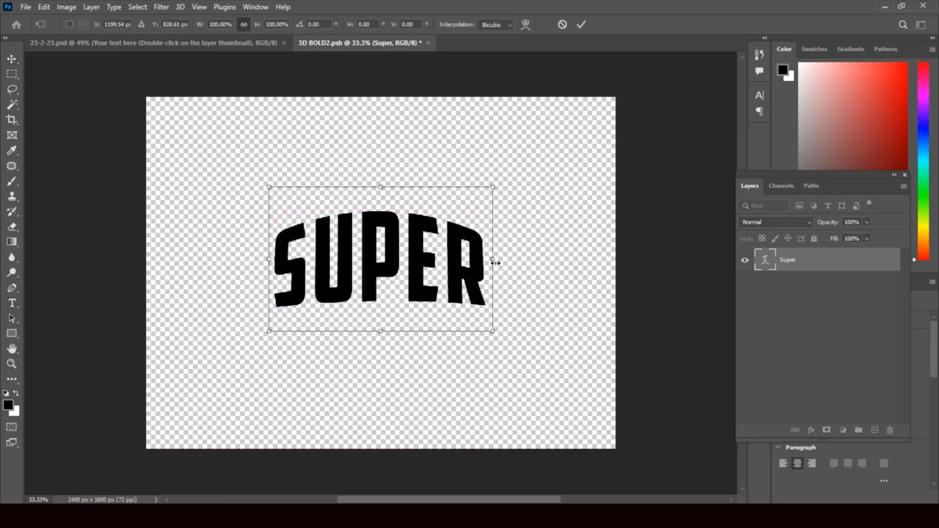
{"action": "left_click_drag", "start_coordinate": [495, 259], "coordinate": [516, 259]}
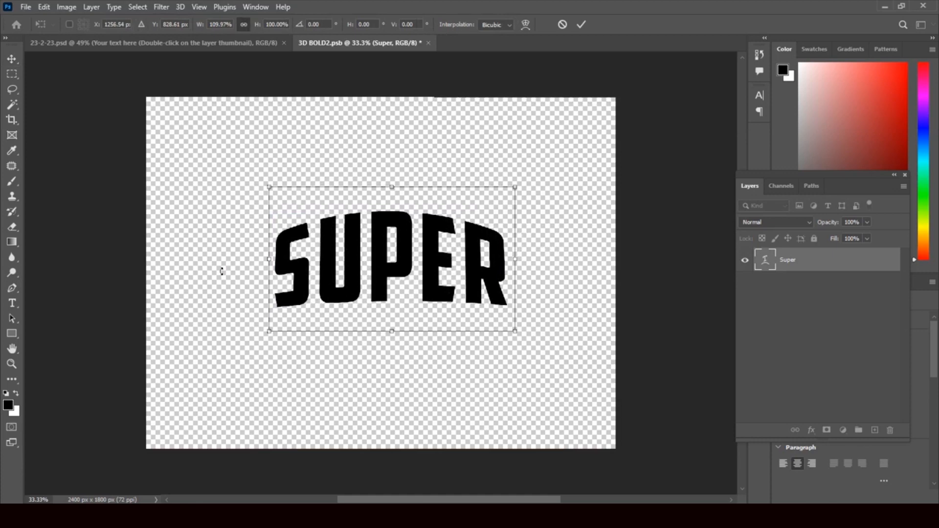
{"action": "left_click_drag", "start_coordinate": [268, 261], "coordinate": [250, 262]}
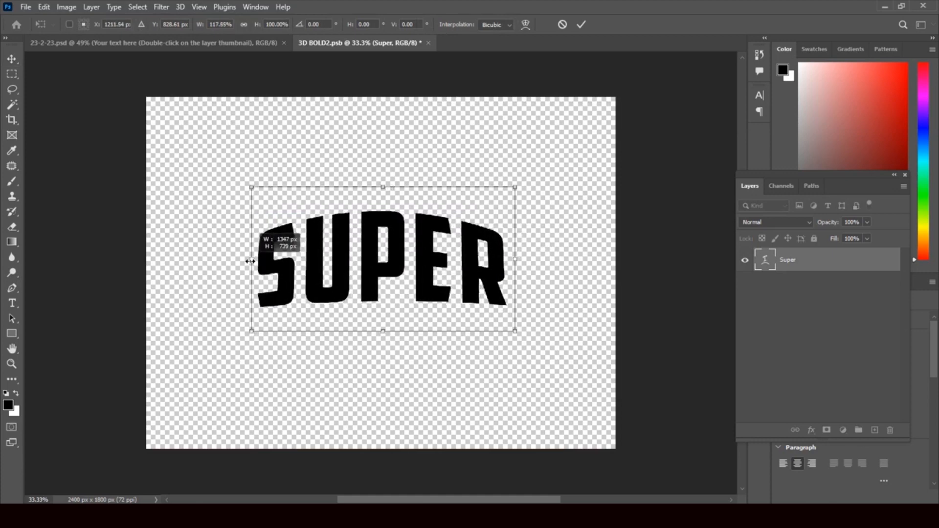
{"action": "left_click_drag", "start_coordinate": [373, 274], "coordinate": [376, 274]}
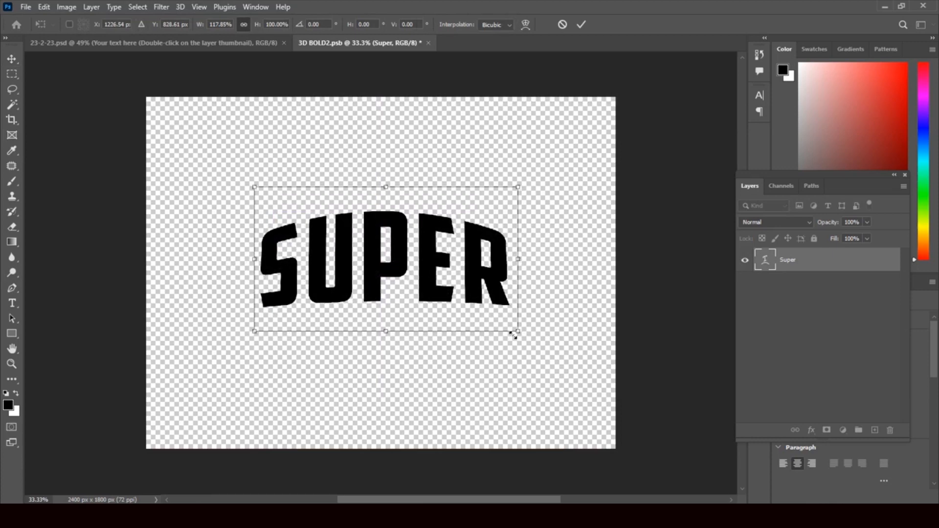
{"action": "left_click_drag", "start_coordinate": [516, 330], "coordinate": [525, 334]}
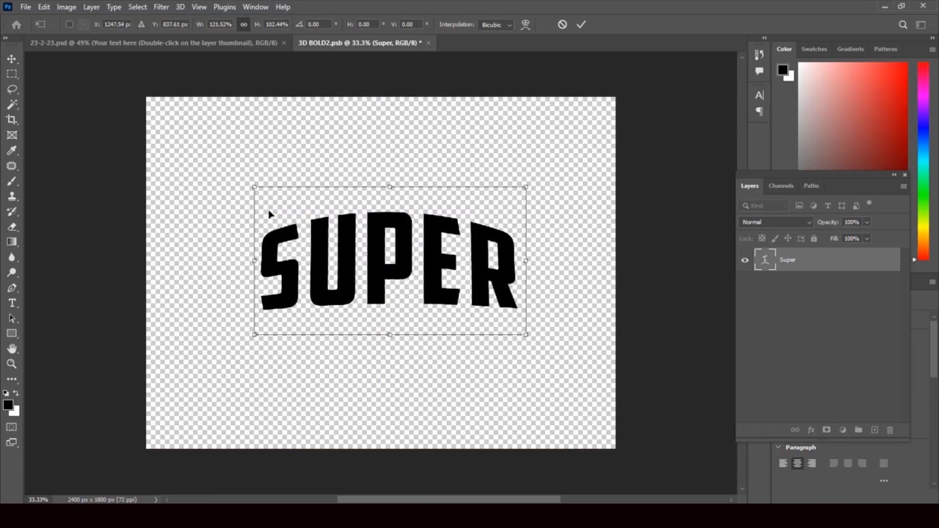
{"action": "left_click_drag", "start_coordinate": [255, 187], "coordinate": [243, 181]}
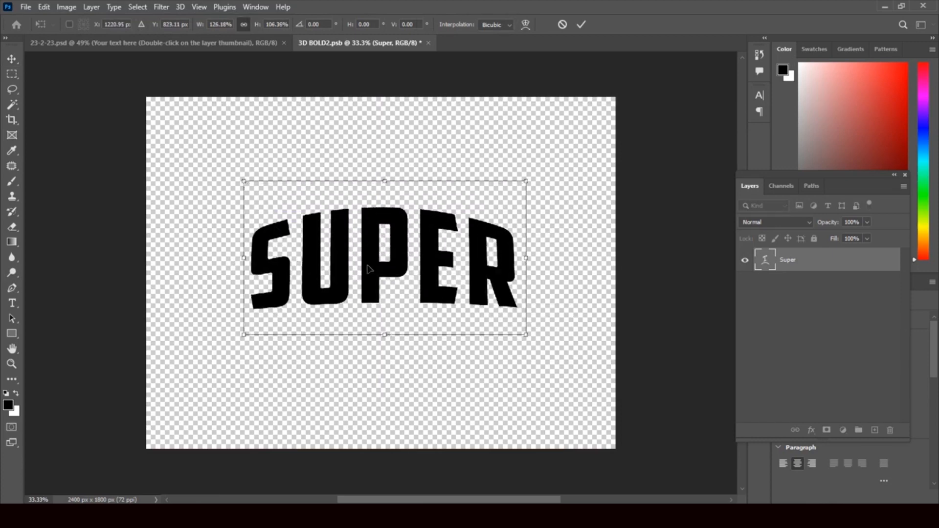
{"action": "key", "text": "Return"}
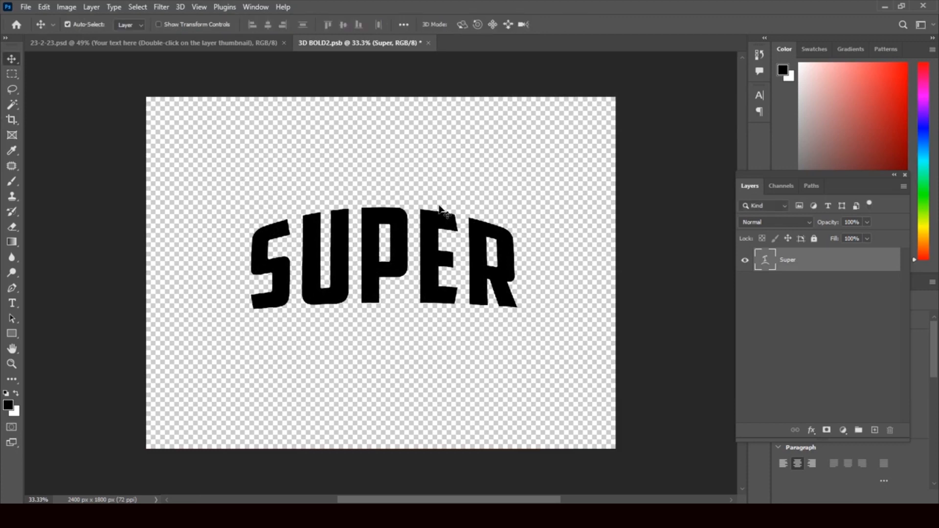
{"action": "left_click", "coordinate": [427, 43]}
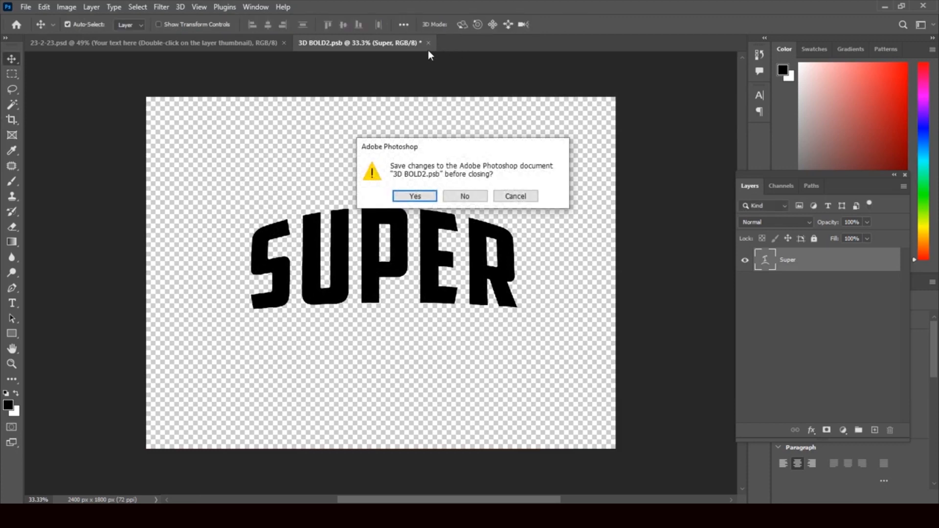
{"action": "left_click", "coordinate": [415, 196]}
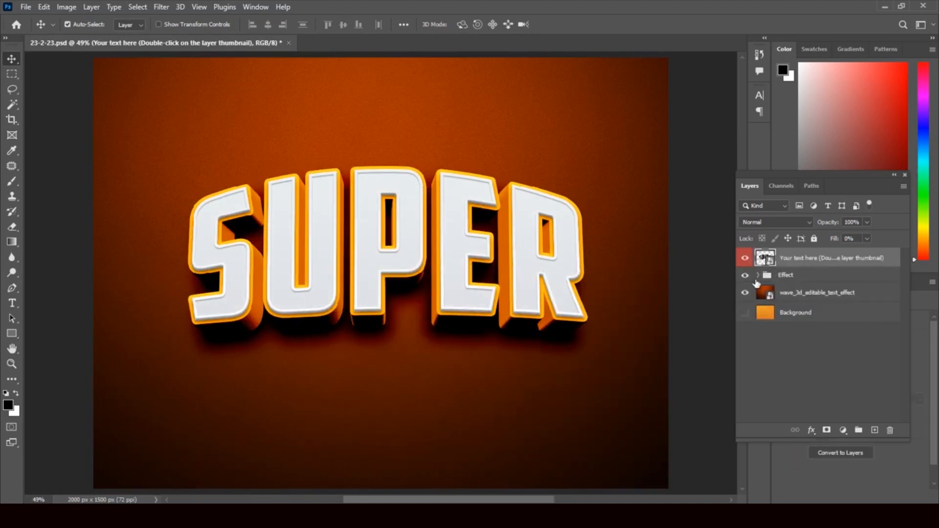
Step: Expand the Effect group and examine the Bevel & Emboss size and the Stroke effect of its topmost BOLD layer
{"action": "left_click", "coordinate": [758, 275]}
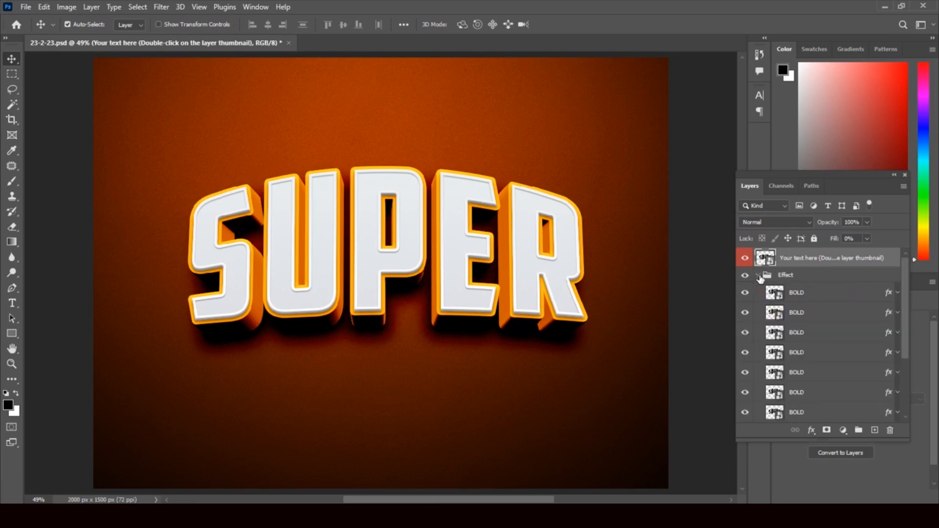
{"action": "left_click", "coordinate": [890, 295]}
{"action": "key", "text": "h"}
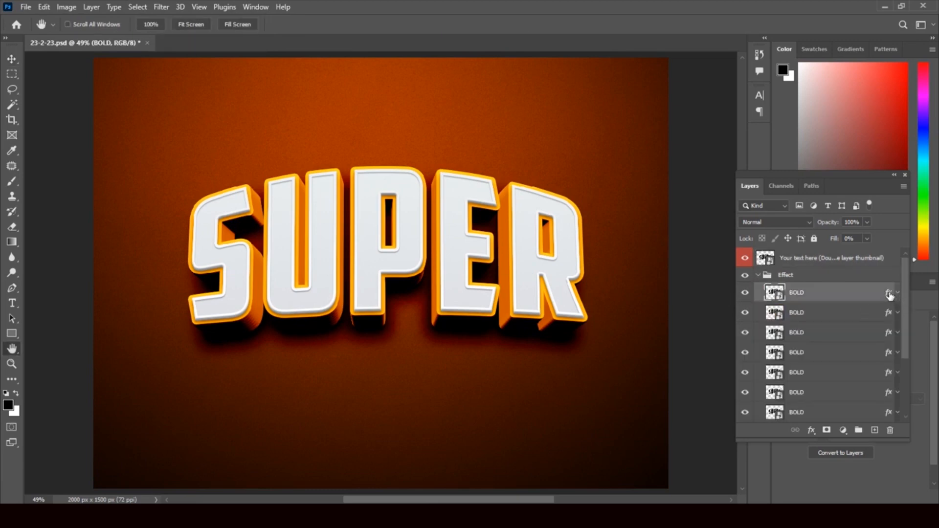
{"action": "double_click", "coordinate": [889, 296]}
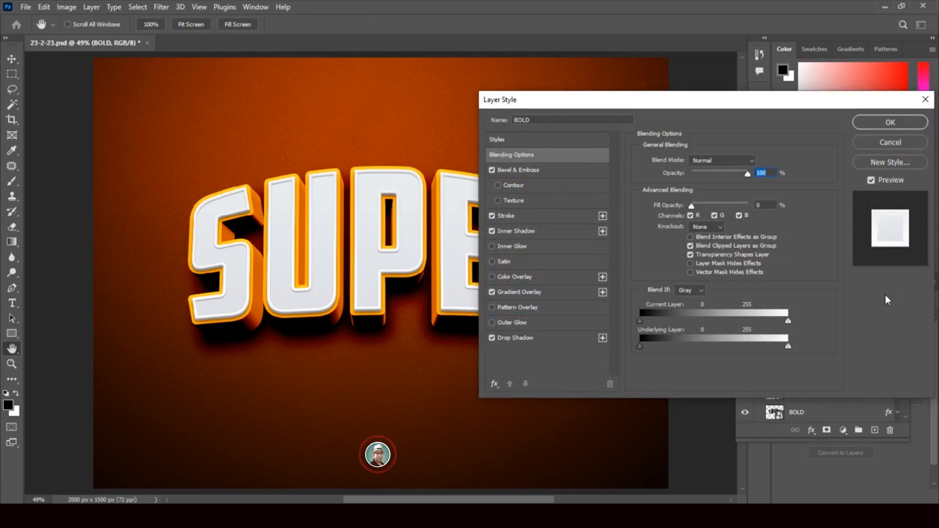
{"action": "left_click", "coordinate": [536, 172]}
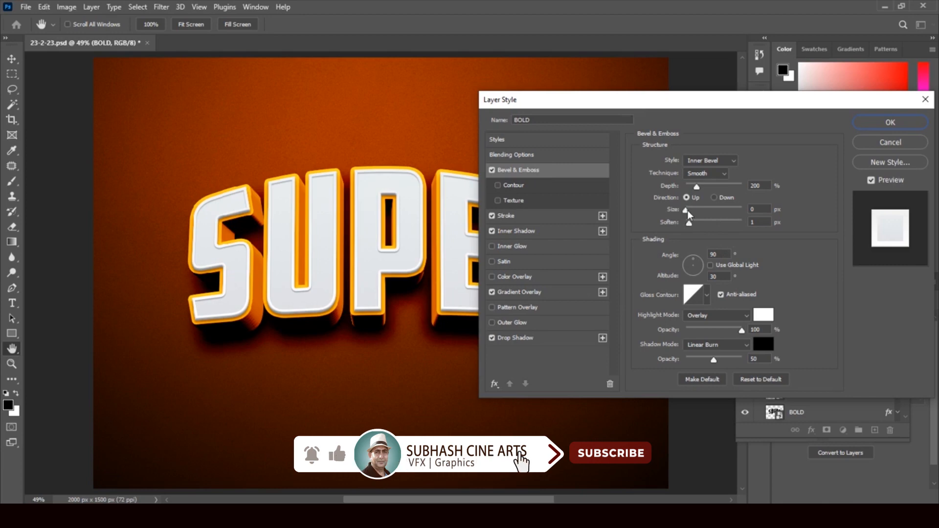
{"action": "mouse_move", "coordinate": [685, 211]}
{"action": "left_mouse_down"}
{"action": "mouse_move", "coordinate": [699, 216]}
{"action": "mouse_move", "coordinate": [686, 211]}
{"action": "left_mouse_up"}
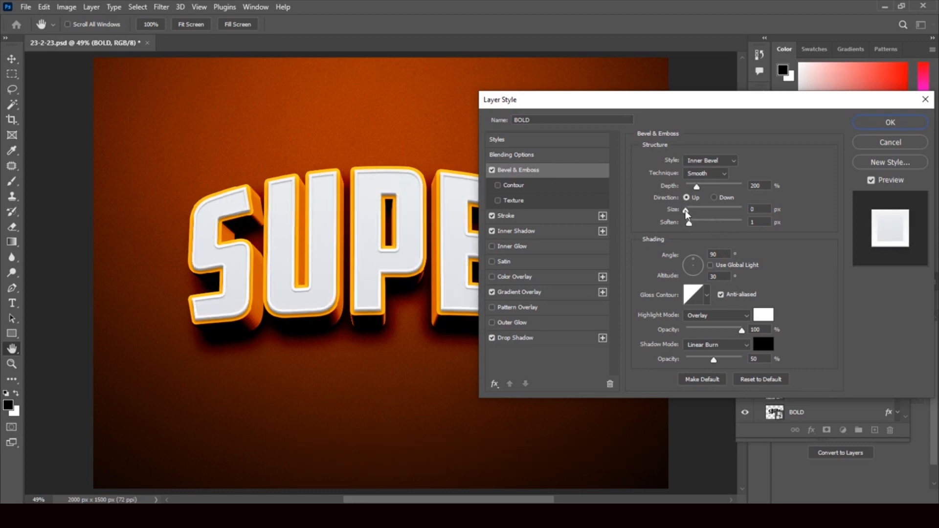
{"action": "left_click", "coordinate": [686, 214]}
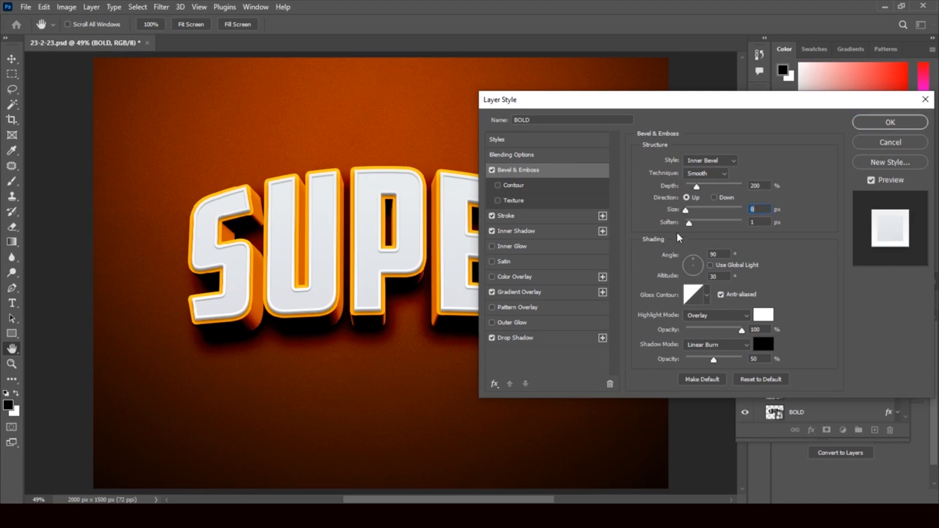
{"action": "left_click", "coordinate": [491, 215]}
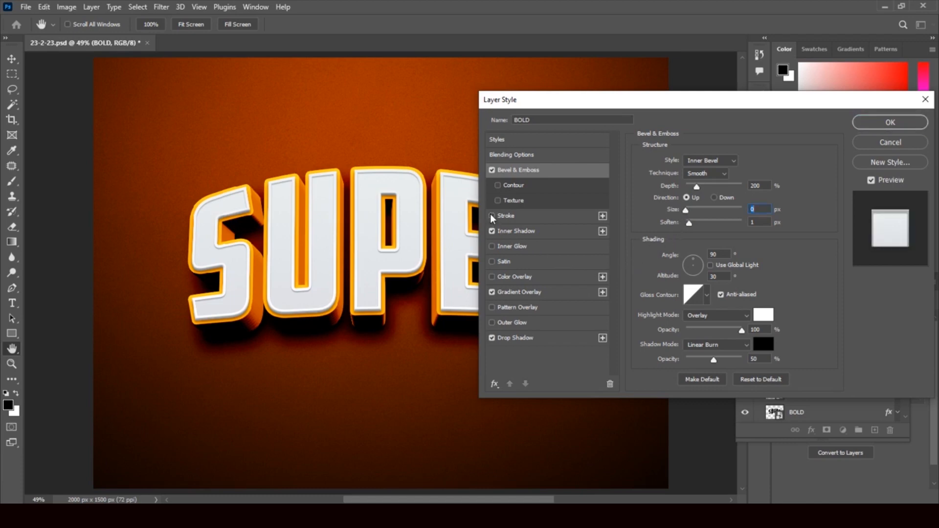
{"action": "left_click", "coordinate": [491, 215]}
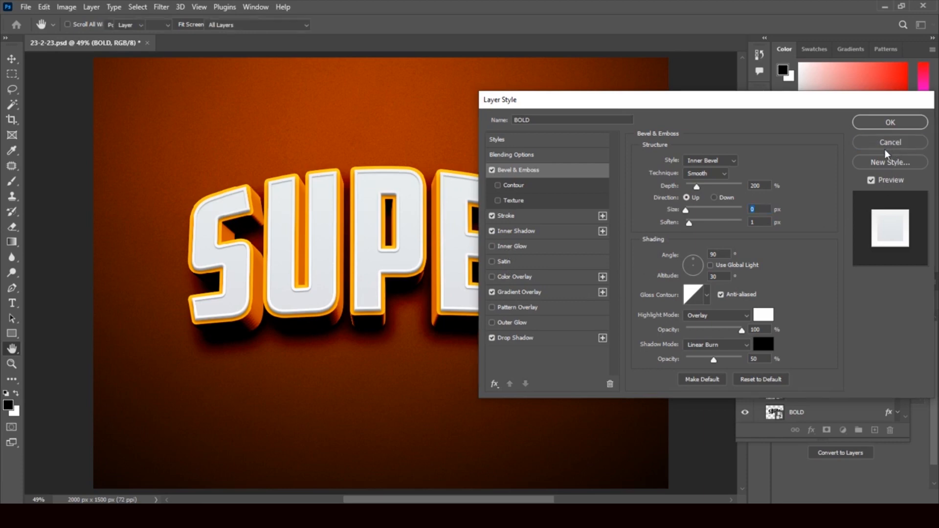
{"action": "left_click", "coordinate": [890, 122]}
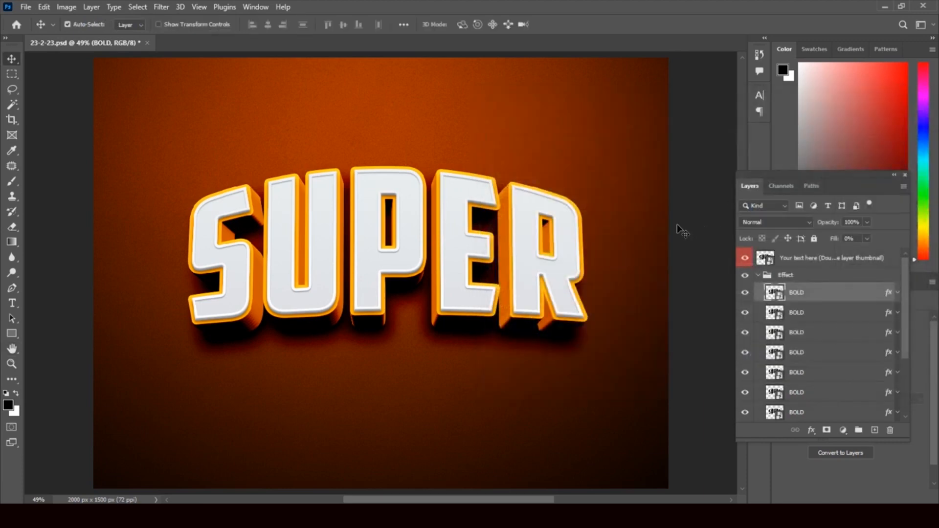
Step: Preview the second BOLD layer with and without Bevel & Emboss, discarding any style changes
{"action": "left_click", "coordinate": [890, 314]}
{"action": "double_click", "coordinate": [888, 314]}
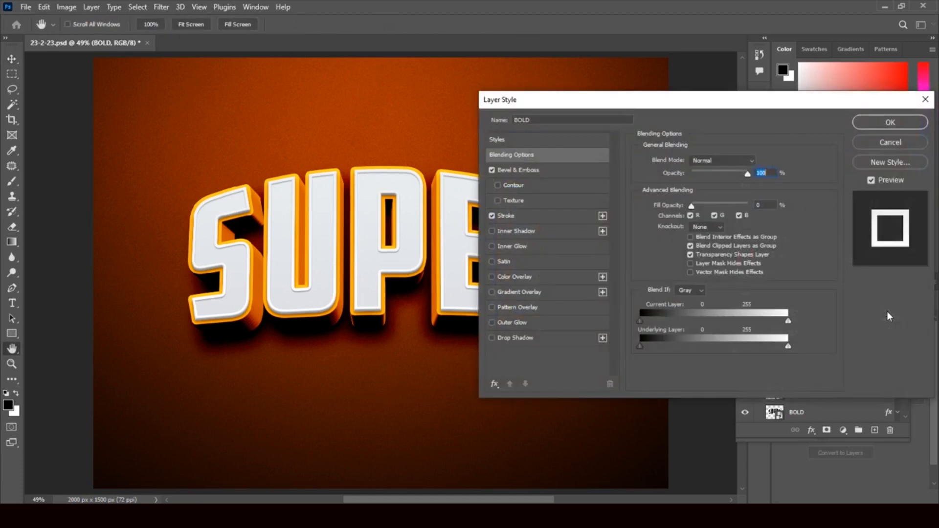
{"action": "left_click", "coordinate": [491, 169]}
{"action": "left_click", "coordinate": [490, 170]}
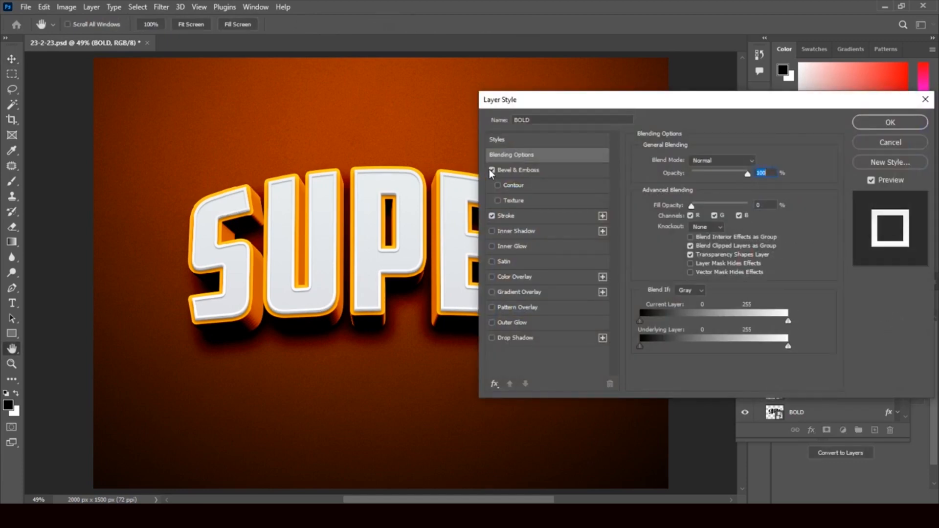
{"action": "left_click", "coordinate": [883, 140]}
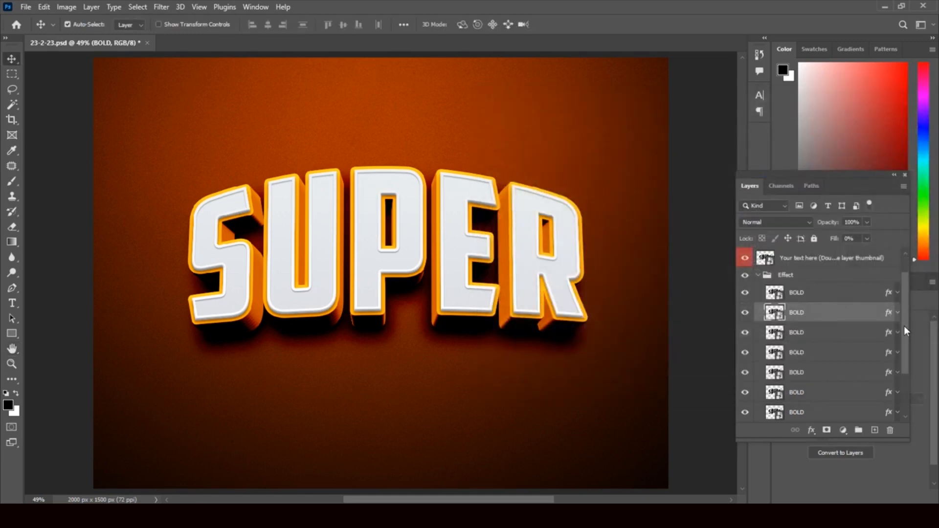
Step: Toggle the Extrusion group's visibility, and preview the BOLD layer directly below it without Stroke and Drop Shadow, discarding style changes
{"action": "left_click_drag", "start_coordinate": [903, 327], "coordinate": [902, 358]}
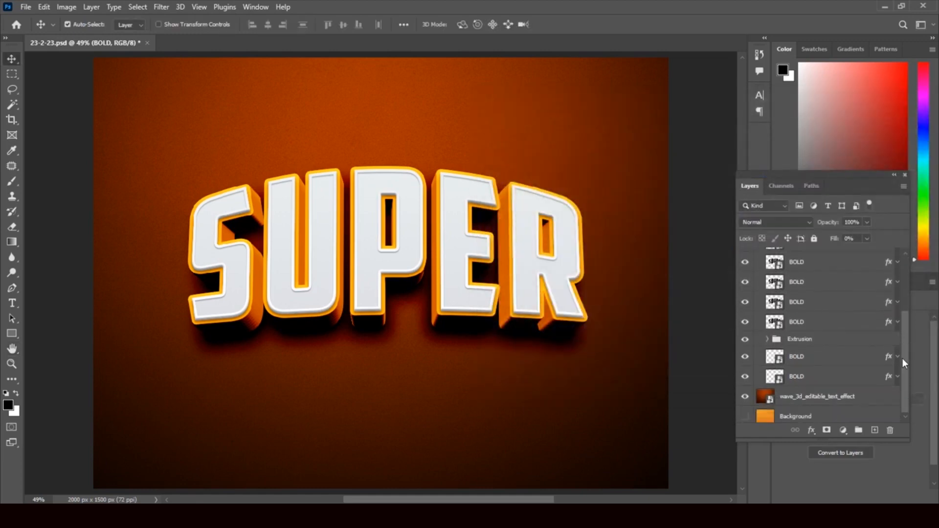
{"action": "left_click", "coordinate": [745, 339]}
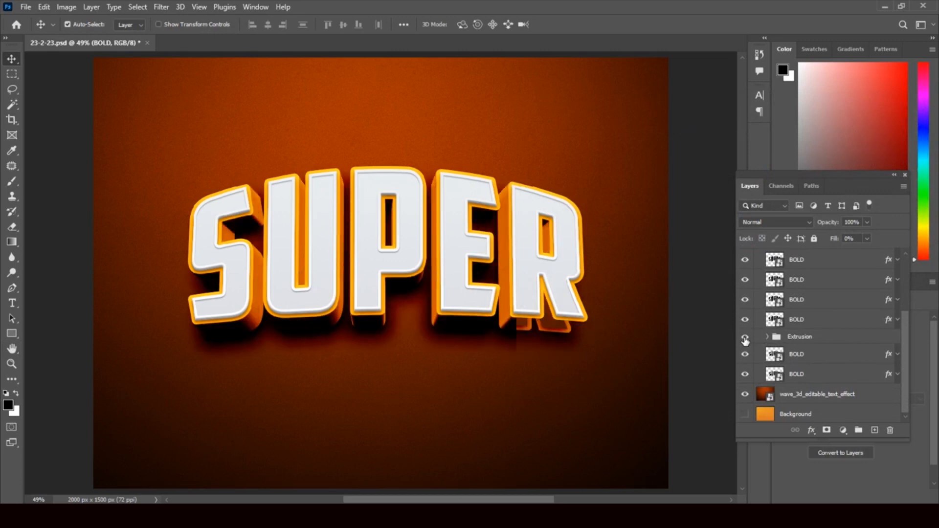
{"action": "left_click", "coordinate": [891, 358]}
{"action": "double_click", "coordinate": [891, 356]}
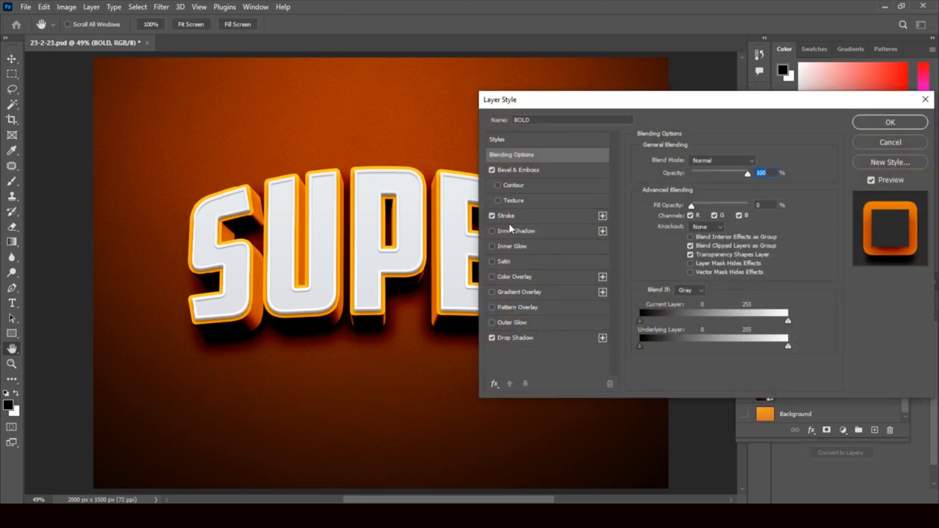
{"action": "left_click", "coordinate": [492, 216]}
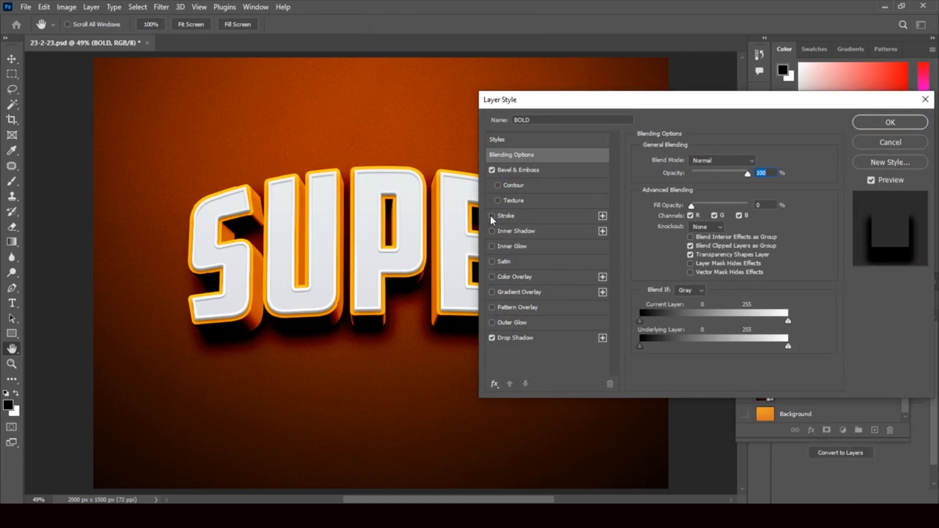
{"action": "left_click", "coordinate": [490, 215]}
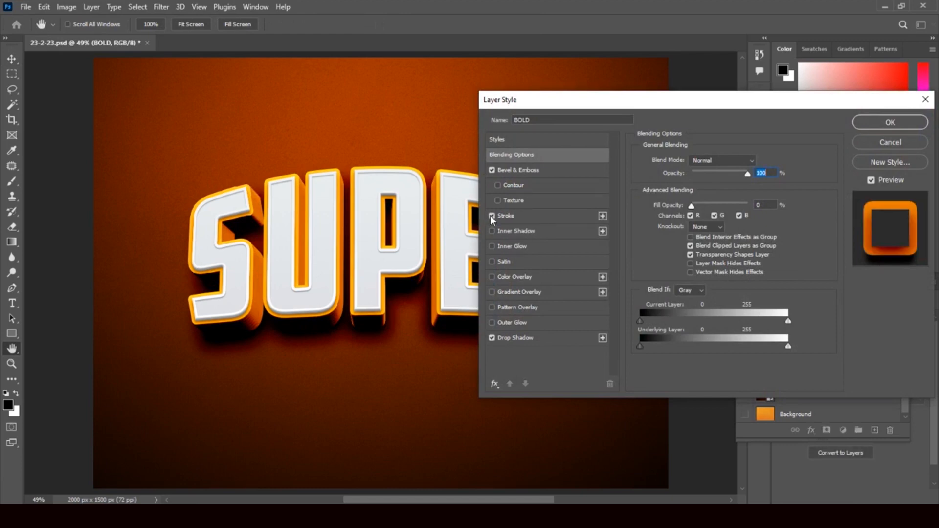
{"action": "left_click", "coordinate": [491, 337]}
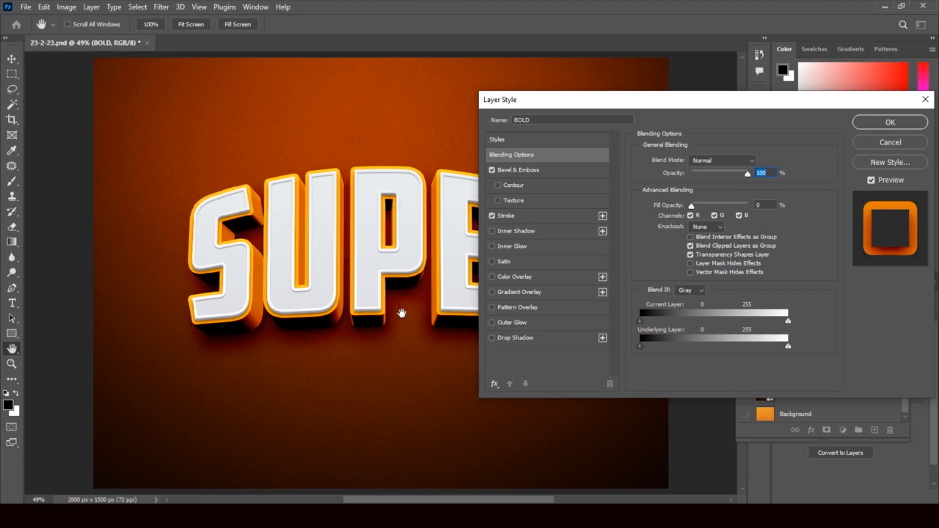
{"action": "left_click", "coordinate": [491, 336]}
{"action": "left_click", "coordinate": [871, 142]}
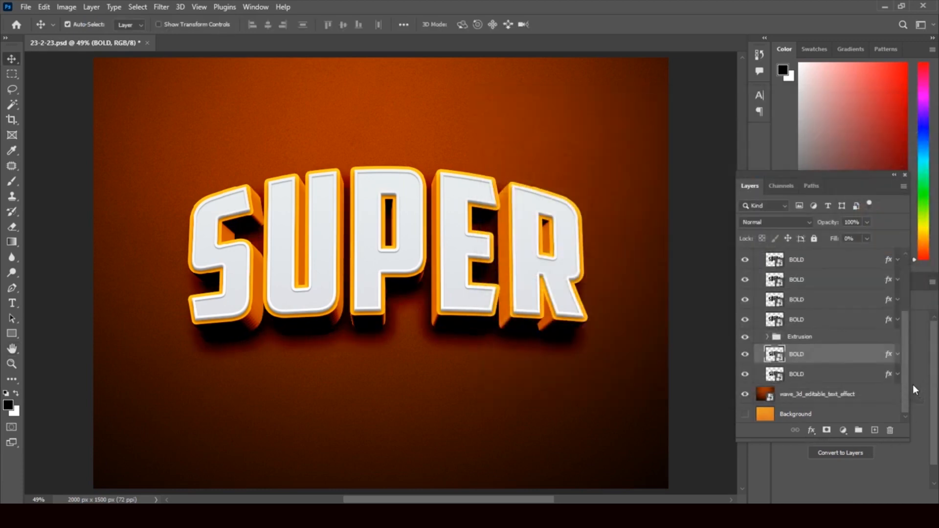
Step: Preview the lowest BOLD layer in the Effect group without its Drop Shadow and Stroke, discarding the style changes
{"action": "left_click_drag", "start_coordinate": [905, 375], "coordinate": [903, 387]}
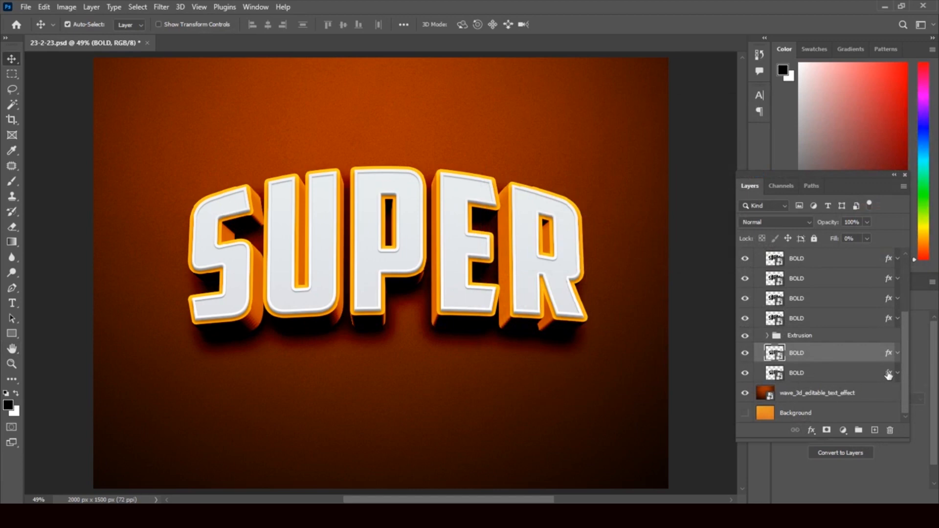
{"action": "left_click", "coordinate": [888, 375]}
{"action": "double_click", "coordinate": [887, 374]}
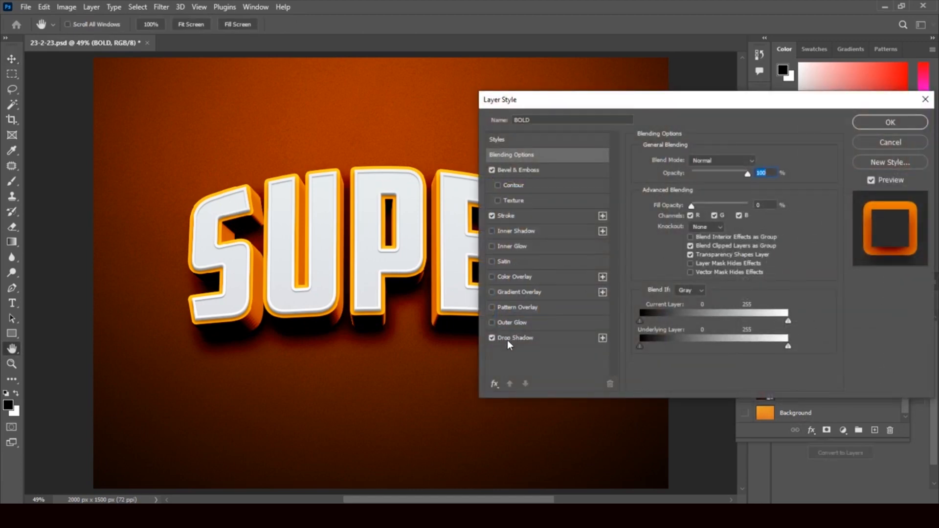
{"action": "left_click", "coordinate": [492, 338]}
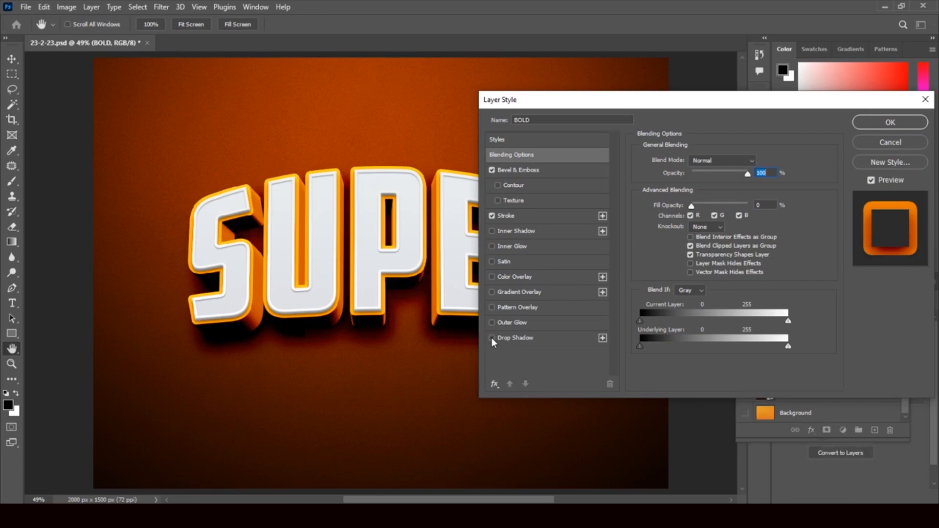
{"action": "left_click", "coordinate": [492, 337]}
{"action": "left_click", "coordinate": [492, 215]}
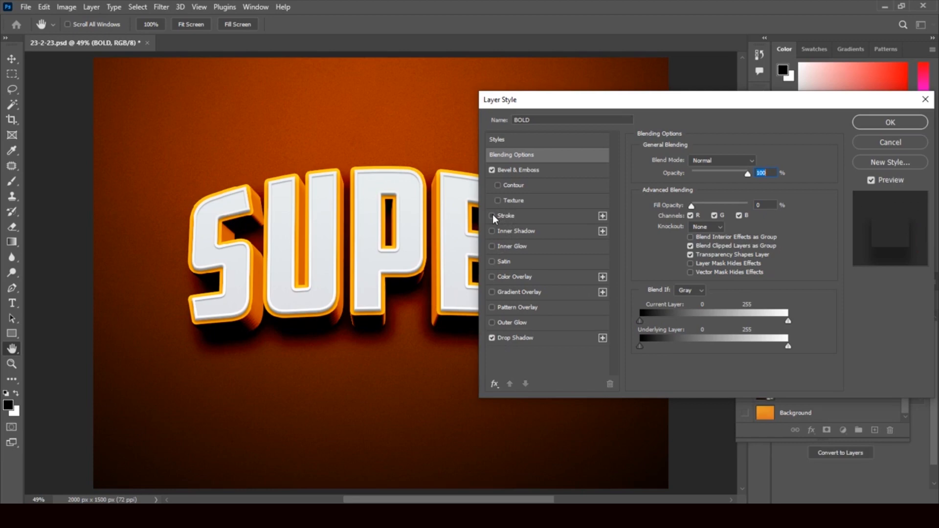
{"action": "left_click", "coordinate": [896, 143]}
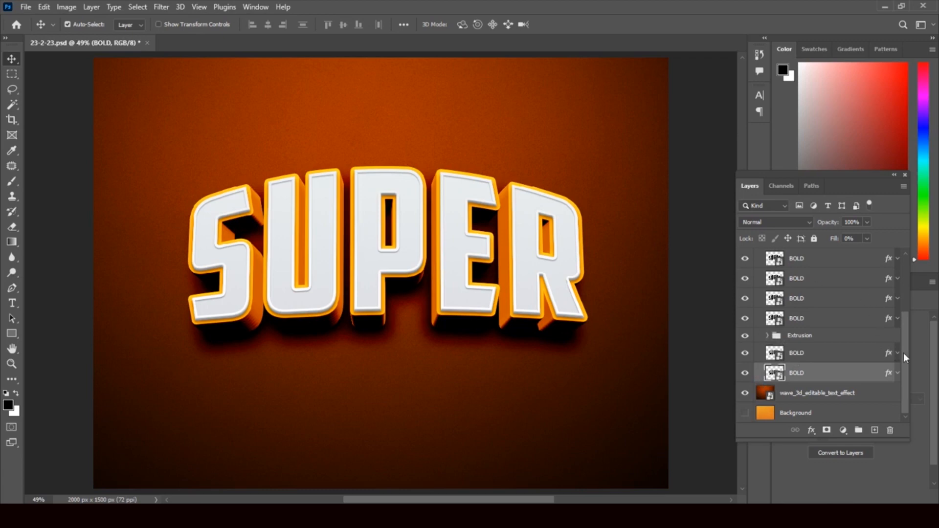
{"action": "left_click_drag", "start_coordinate": [903, 339], "coordinate": [911, 291]}
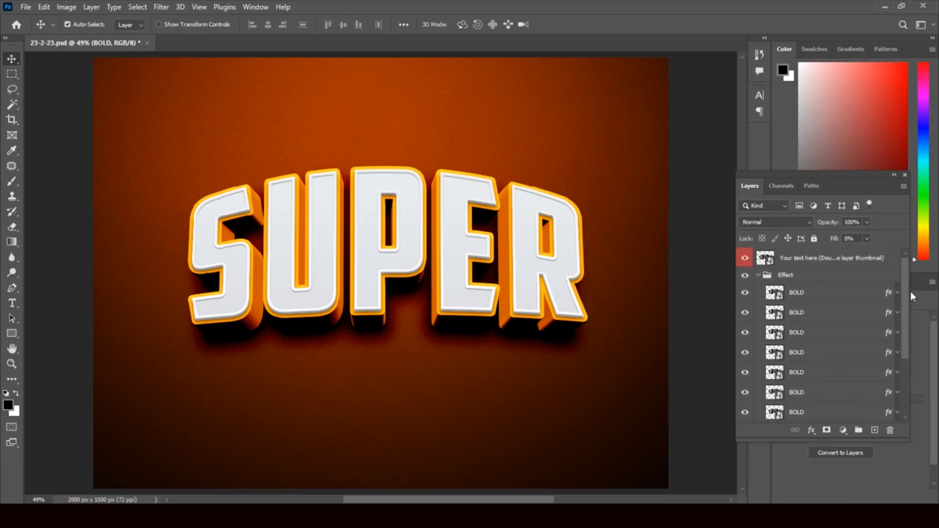
Step: Collapse the Effect group, show the Background layer, and preview the design without the wave_3d_editable_text_effect layer before restoring it
{"action": "left_click", "coordinate": [758, 275]}
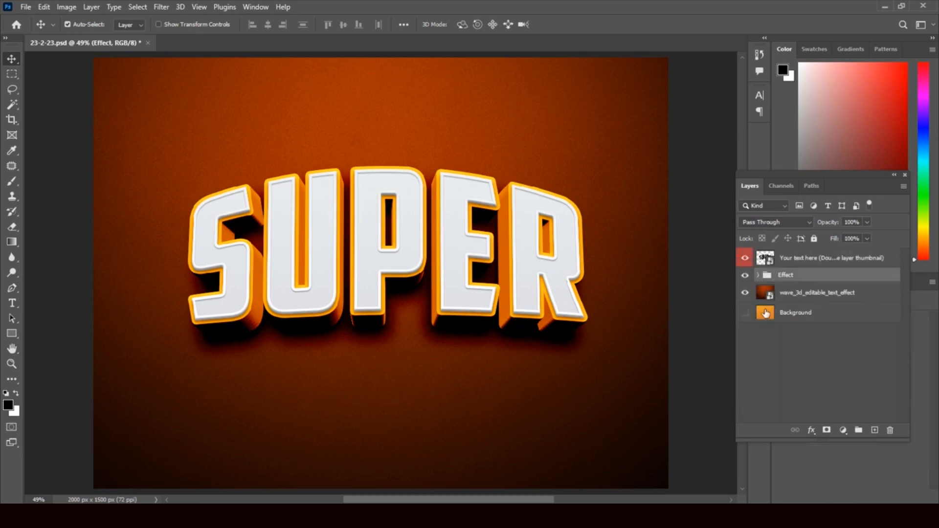
{"action": "left_click", "coordinate": [745, 293]}
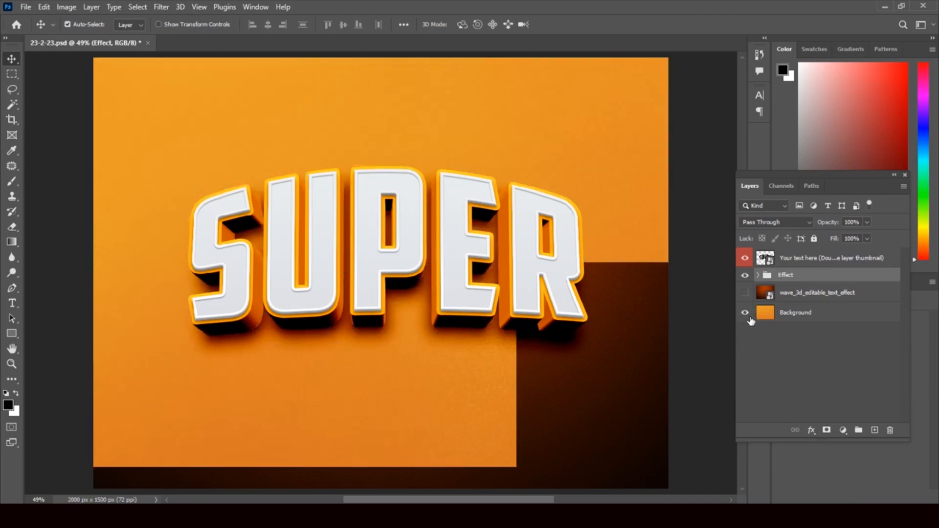
{"action": "left_click", "coordinate": [744, 292]}
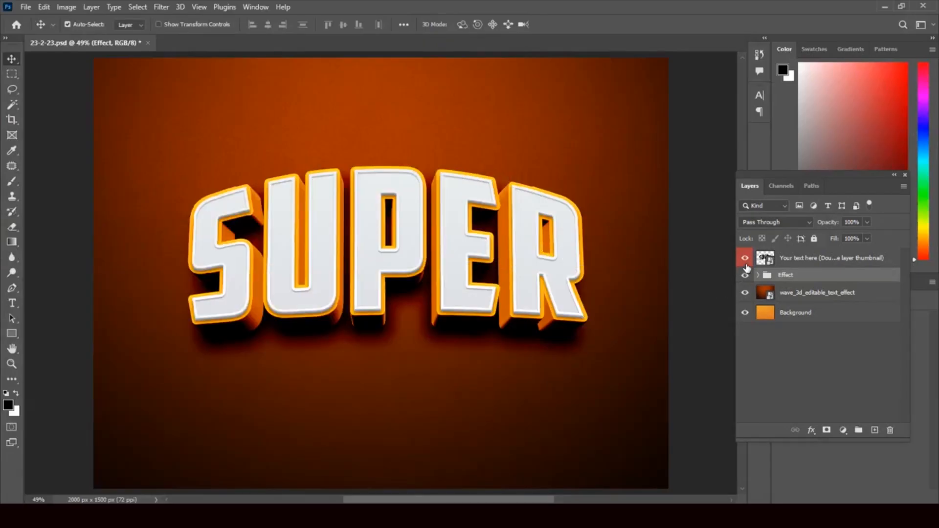
Step: Open the contents of the "Your text here" smart object and delete its SUPER text
{"action": "double_click", "coordinate": [765, 258]}
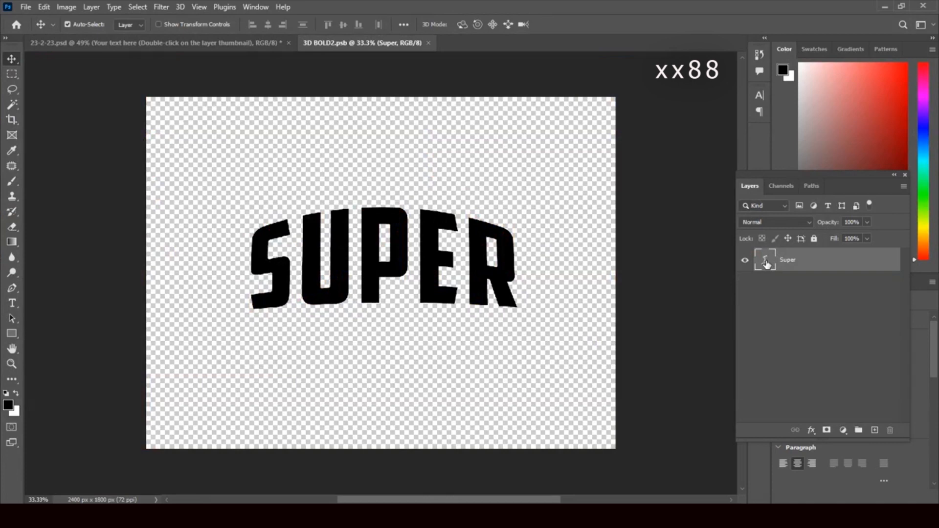
{"action": "double_click", "coordinate": [766, 262]}
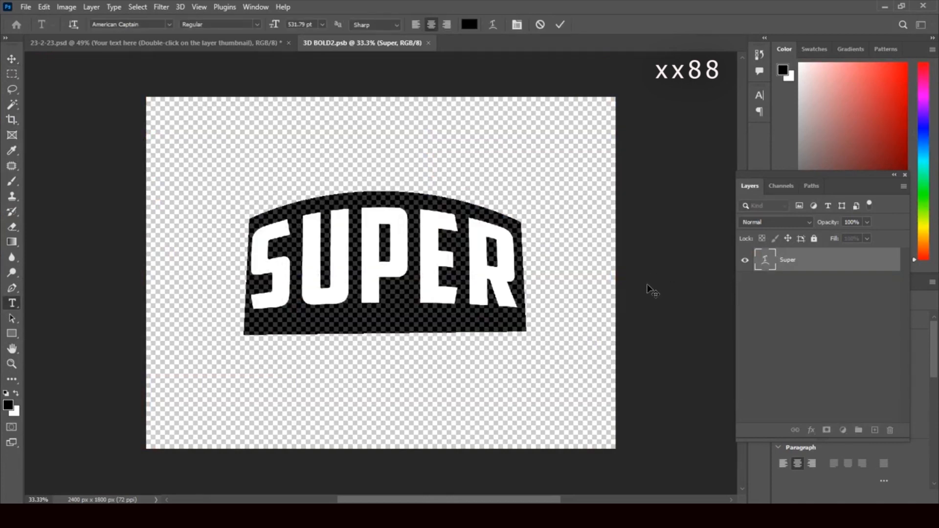
{"action": "key", "text": "BackSpace"}
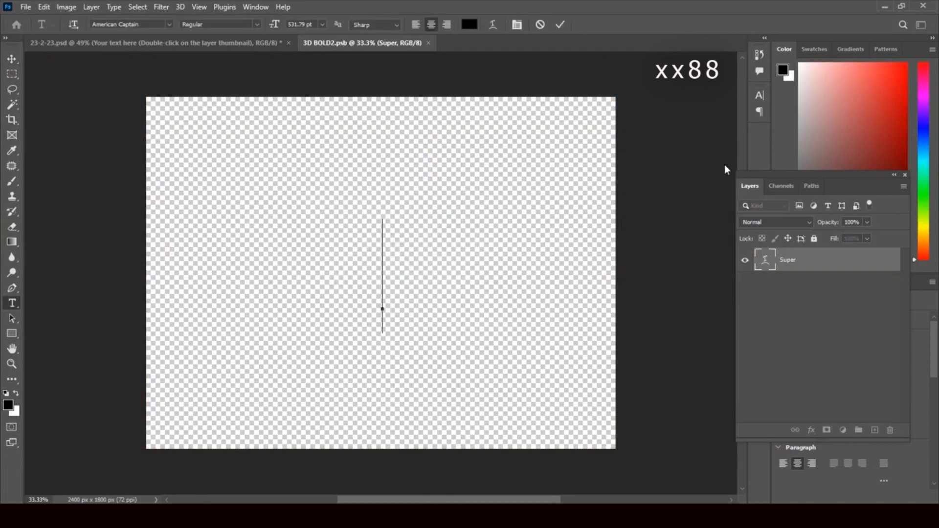
{"action": "left_click", "coordinate": [884, 7]}
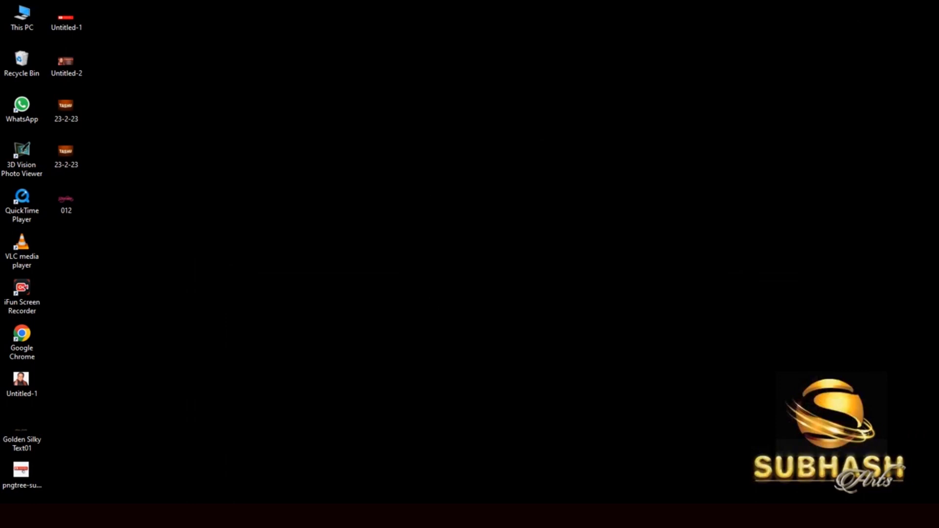
{"action": "left_click", "coordinate": [470, 516]}
{"action": "left_click", "coordinate": [16, 56]}
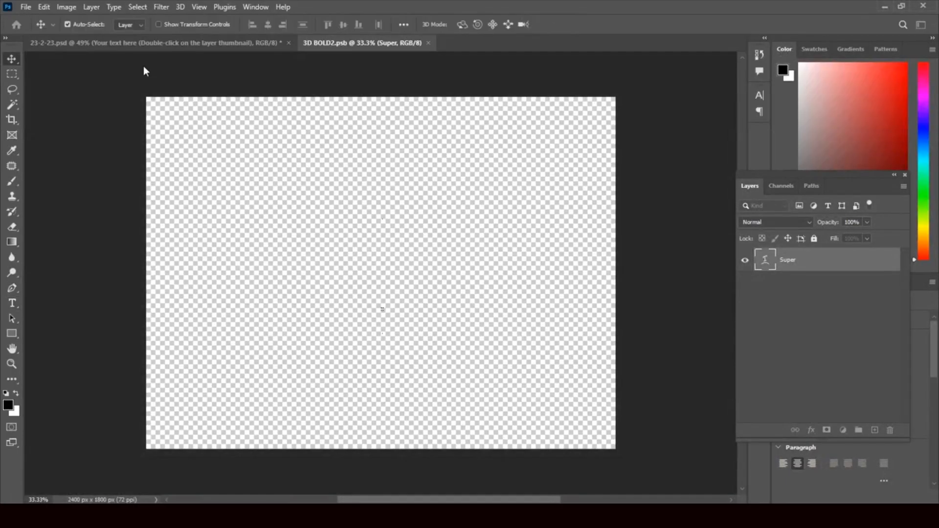
Step: Place the image 012 from the desktop into 3D BOLD2.psb, then save and close the smart object document
{"action": "left_click", "coordinate": [884, 7]}
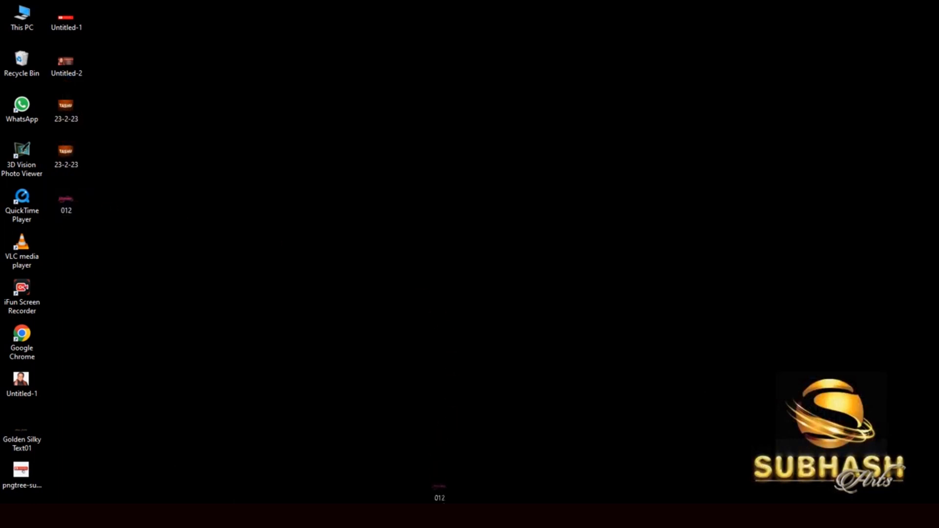
{"action": "left_click_drag", "start_coordinate": [66, 201], "coordinate": [398, 230]}
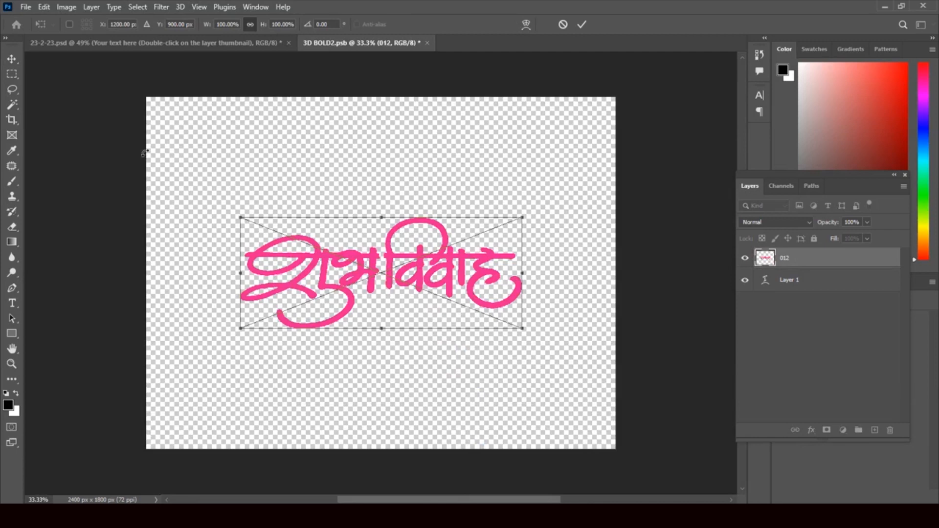
{"action": "left_click", "coordinate": [12, 59]}
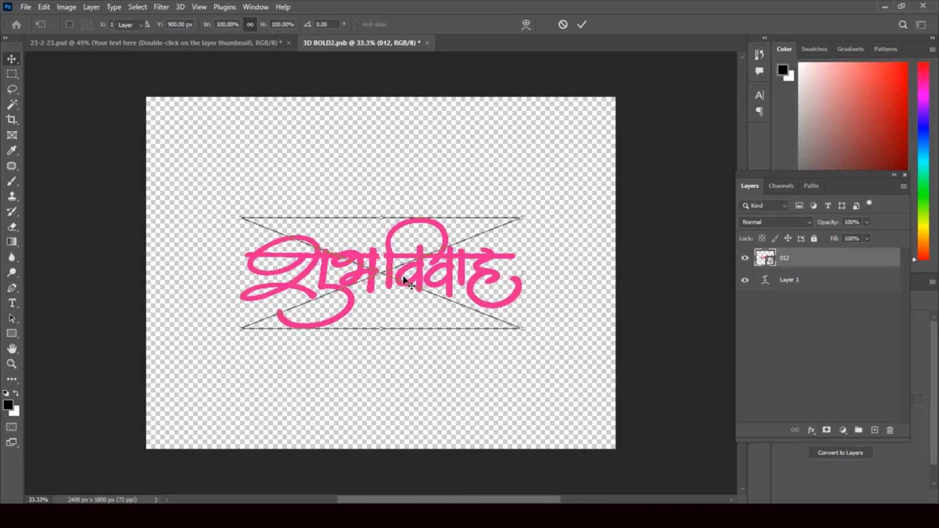
{"action": "left_click", "coordinate": [427, 42]}
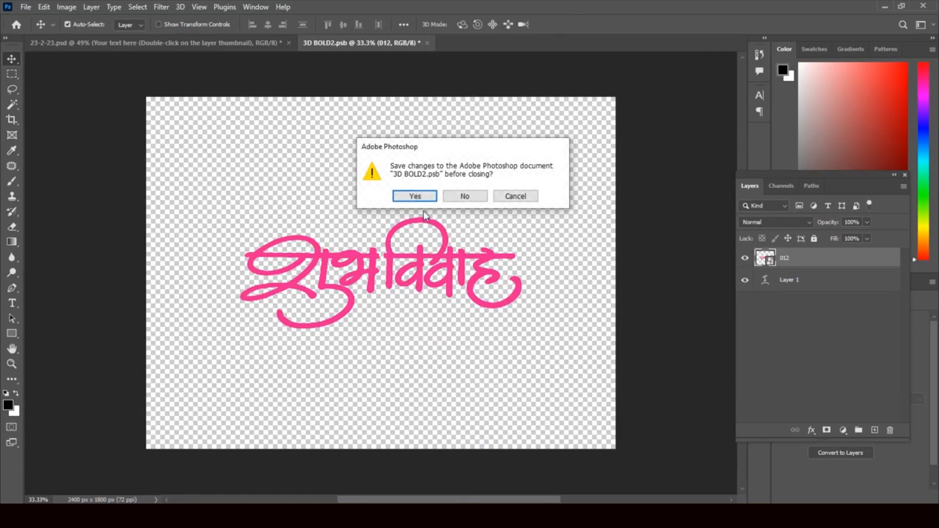
{"action": "left_click", "coordinate": [425, 196]}
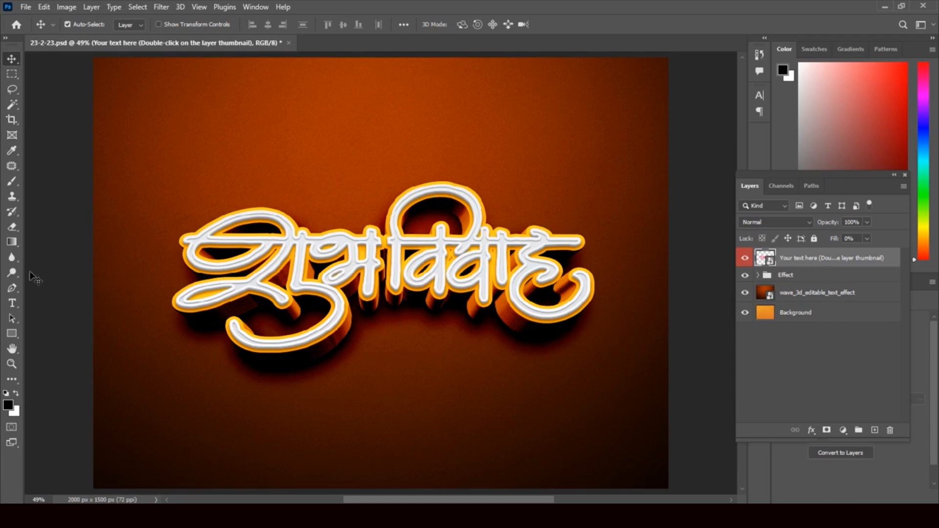
Step: Add the text "subhash cine artrs" in American Captain at 32.78 pt below the 3D lettering
{"action": "left_click", "coordinate": [12, 303]}
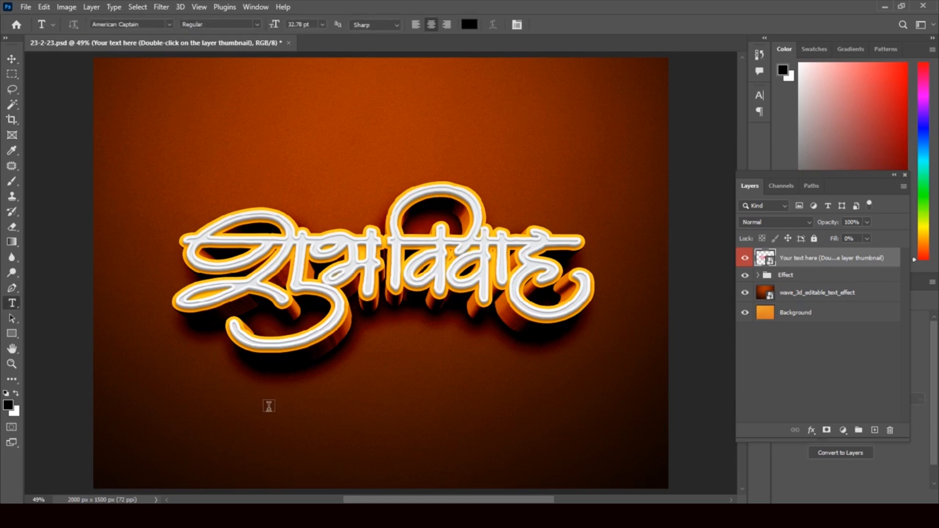
{"action": "left_click", "coordinate": [351, 430]}
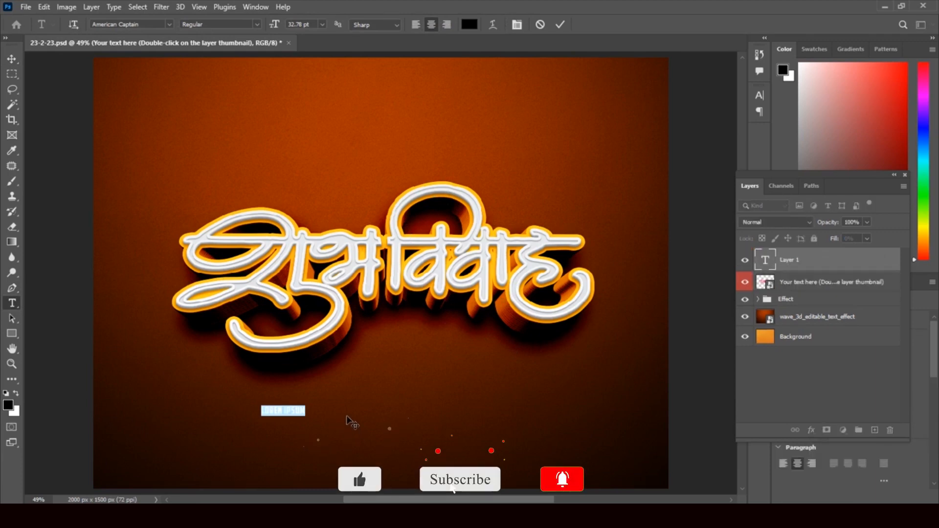
{"action": "type", "text": "SUBHASH"}
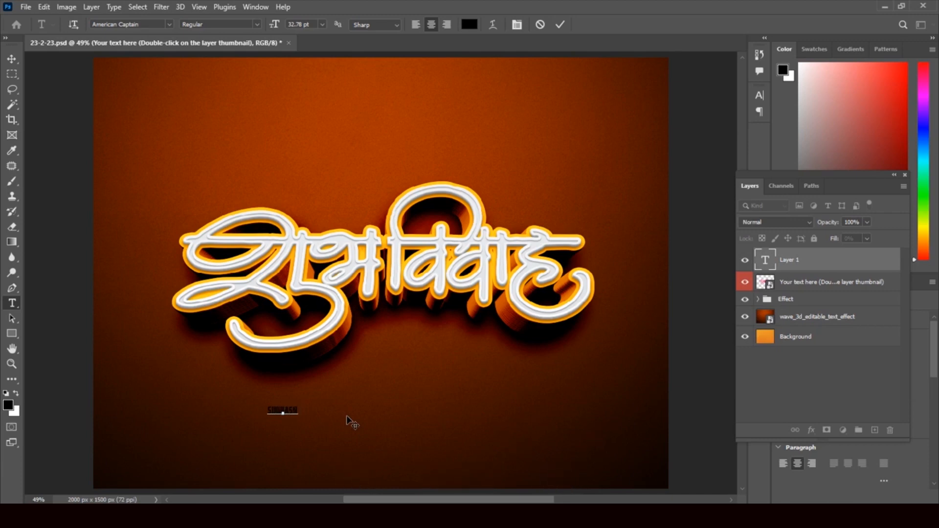
{"action": "type", "text": " FINE ARTIST"}
{"action": "left_click", "coordinate": [11, 59]}
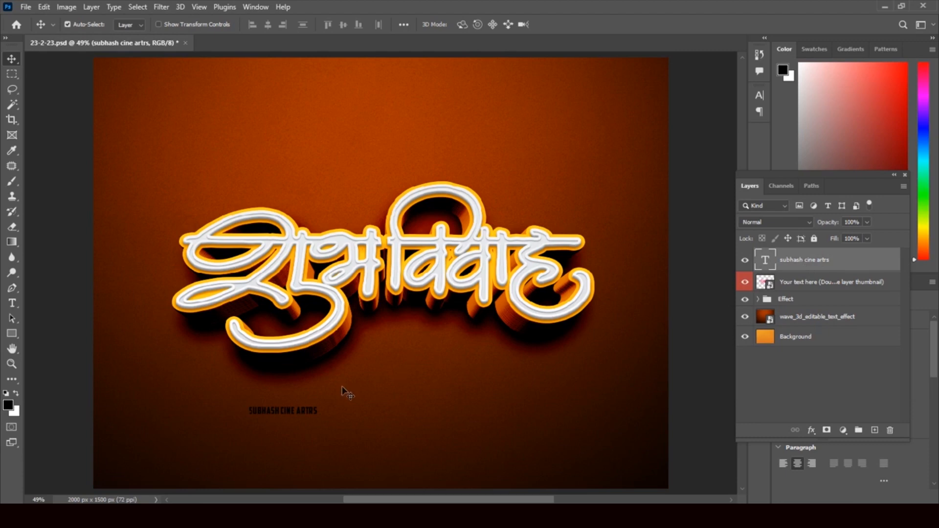
Step: Change the colour of the added text line to near-white f7f3f3
{"action": "left_click", "coordinate": [12, 303]}
{"action": "double_click", "coordinate": [766, 260]}
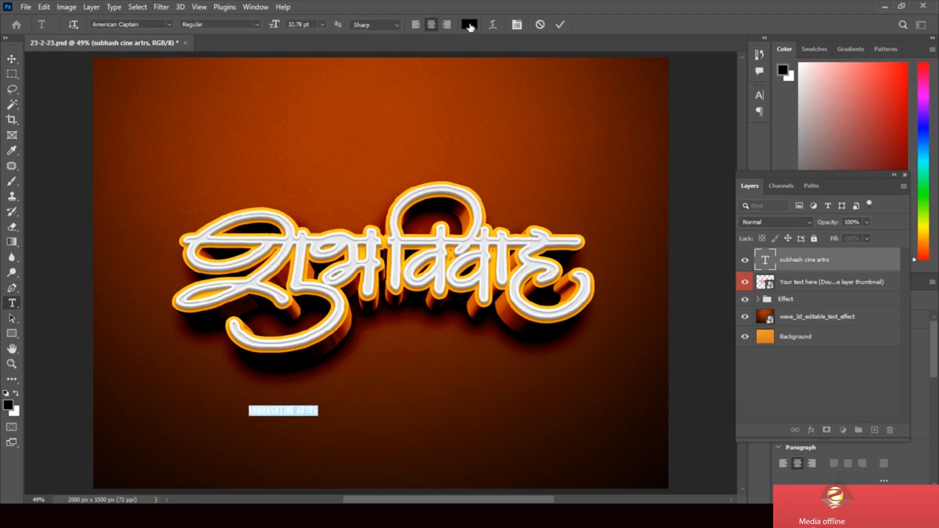
{"action": "left_click", "coordinate": [469, 24]}
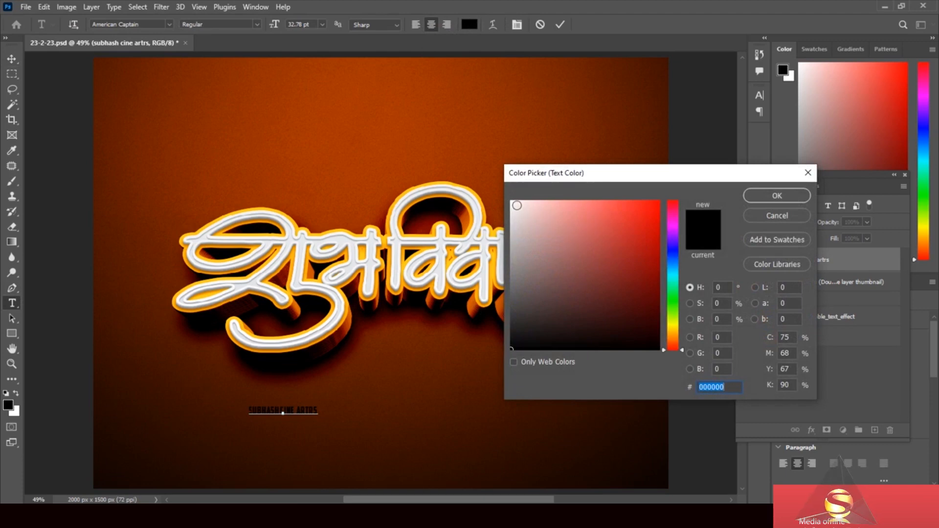
{"action": "left_click", "coordinate": [512, 204]}
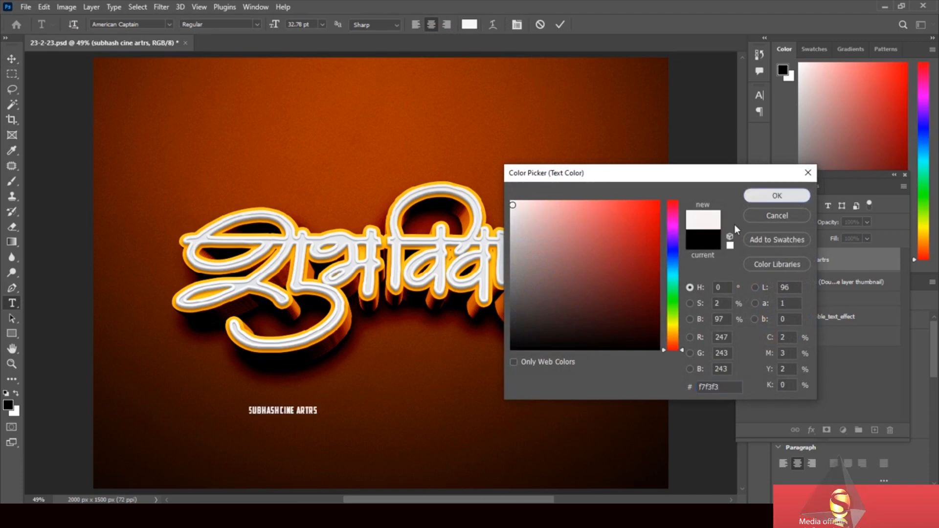
{"action": "left_click", "coordinate": [770, 199]}
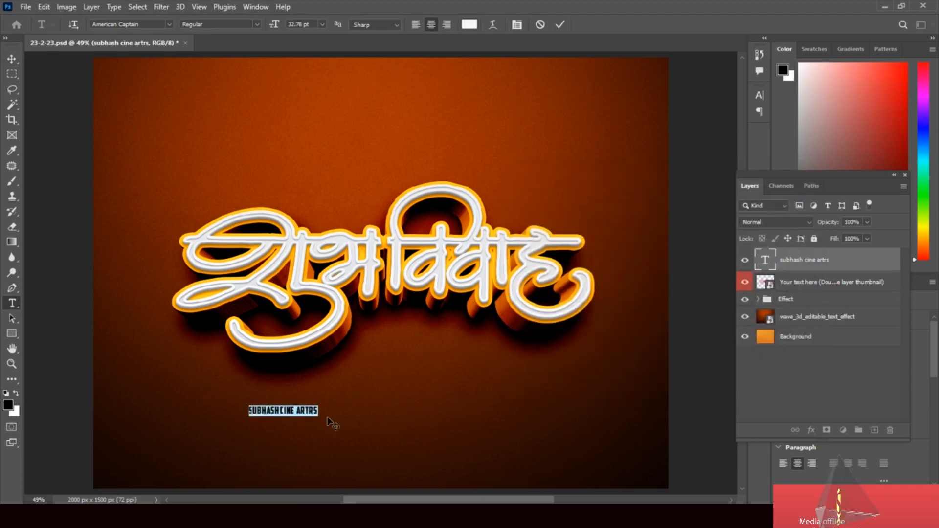
Step: Correct the spelling of the added text line to "subhash cine arts"
{"action": "left_click", "coordinate": [767, 264]}
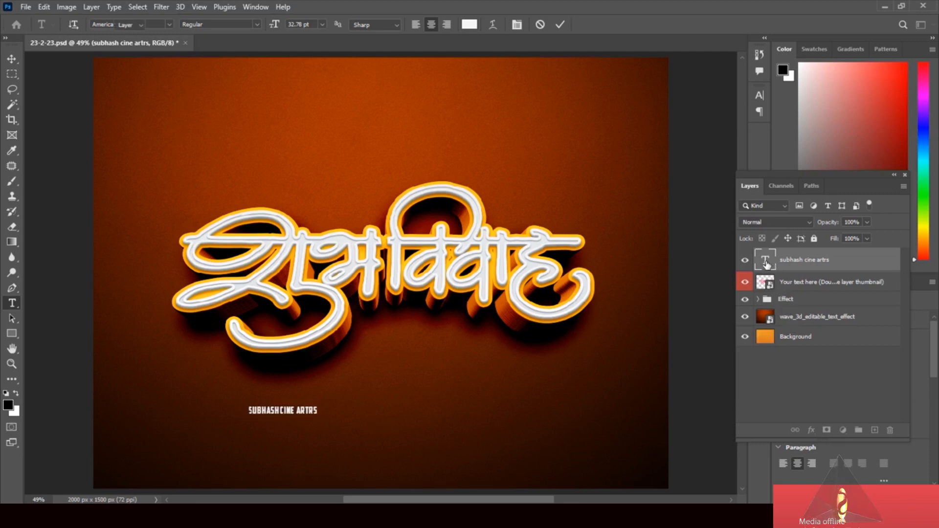
{"action": "double_click", "coordinate": [766, 264]}
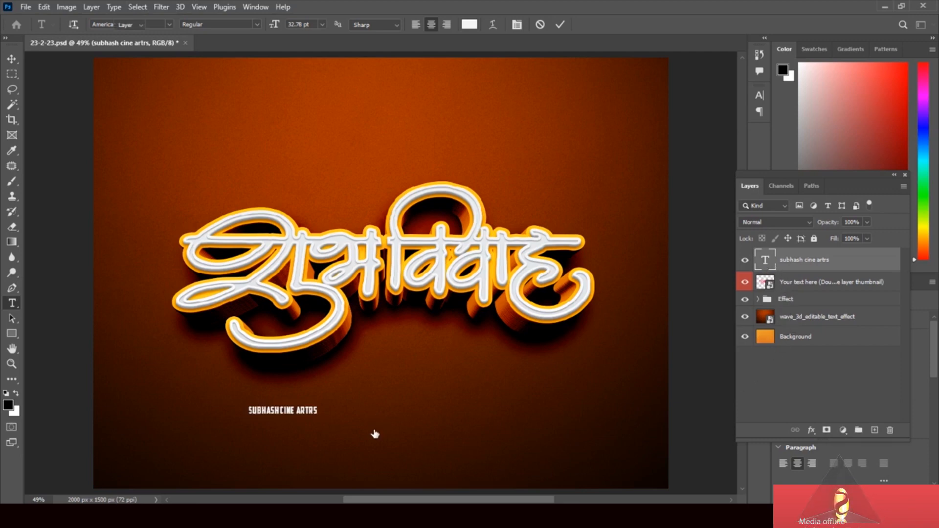
{"action": "left_click", "coordinate": [317, 409]}
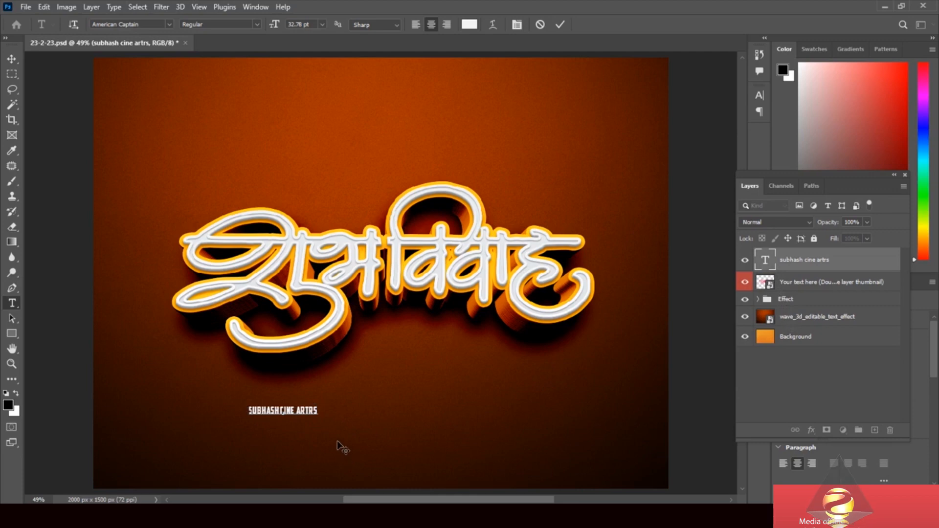
{"action": "key", "text": "BackSpace"}
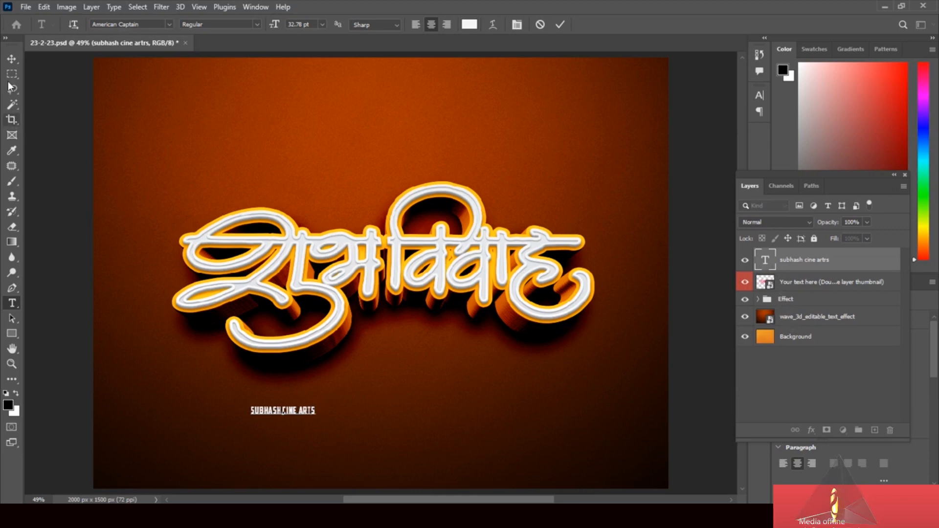
{"action": "left_click", "coordinate": [12, 59]}
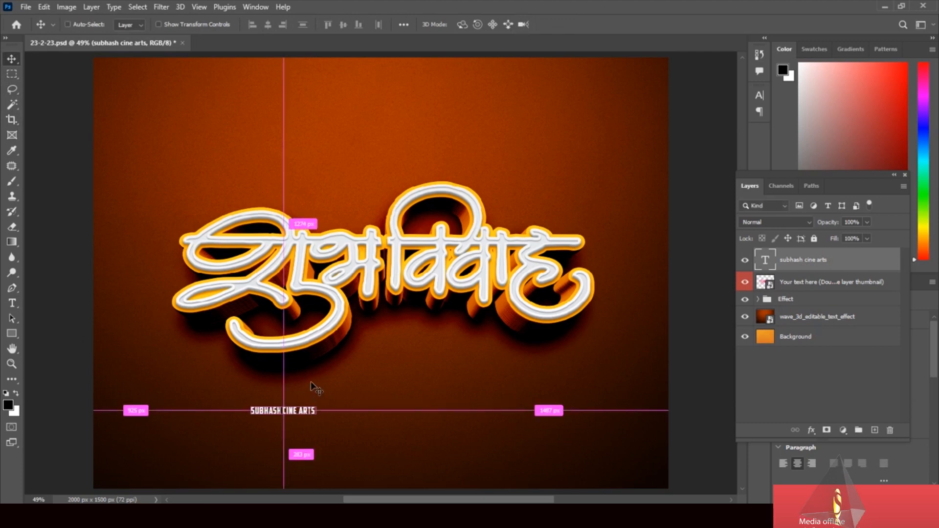
Step: Scale the "subhash cine arts" text to about 463% and position it roughly centred beneath the 3D lettering
{"action": "key", "text": "ctrl+t"}
{"action": "left_click_drag", "start_coordinate": [319, 418], "coordinate": [551, 459]}
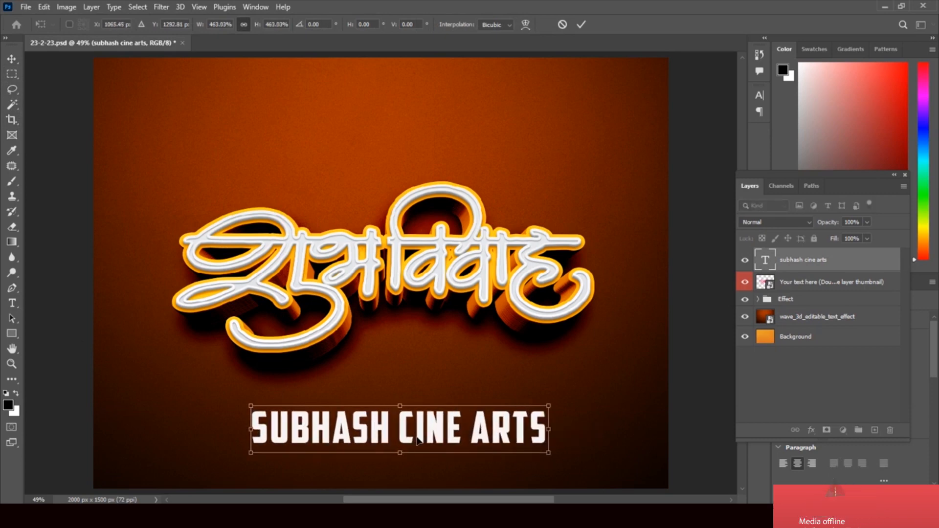
{"action": "left_click_drag", "start_coordinate": [407, 438], "coordinate": [406, 427]}
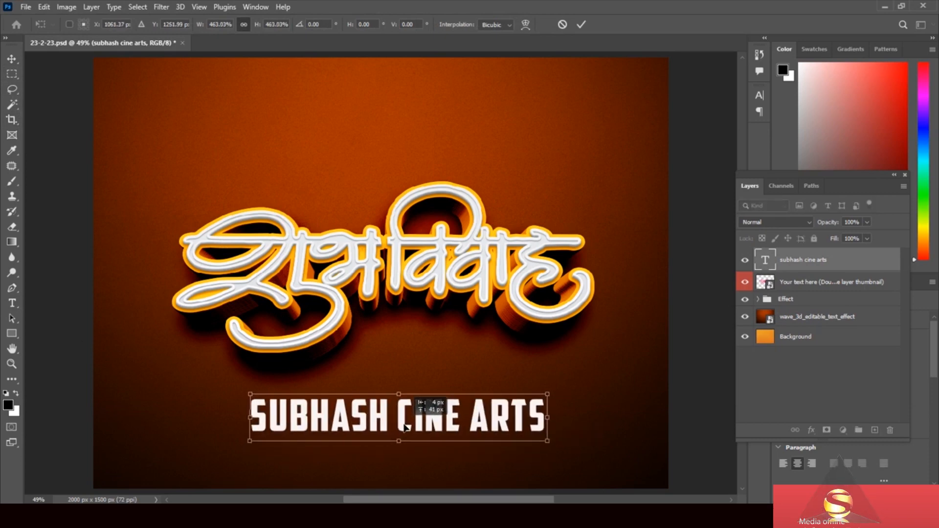
{"action": "key", "text": "Return"}
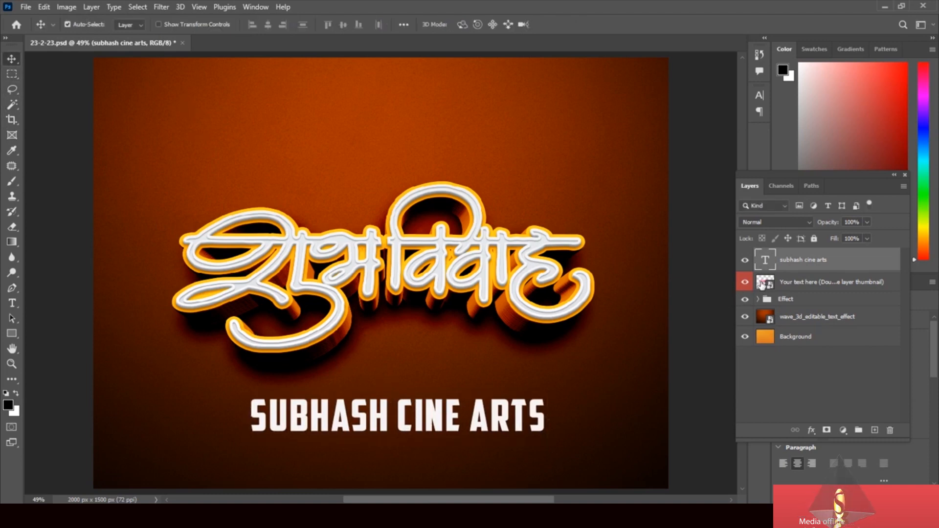
Step: Set the font of the "subhash cine arts" text to AIBouwsmaScript and move the text above the 3D lettering
{"action": "left_click", "coordinate": [14, 304]}
{"action": "left_click", "coordinate": [169, 23]}
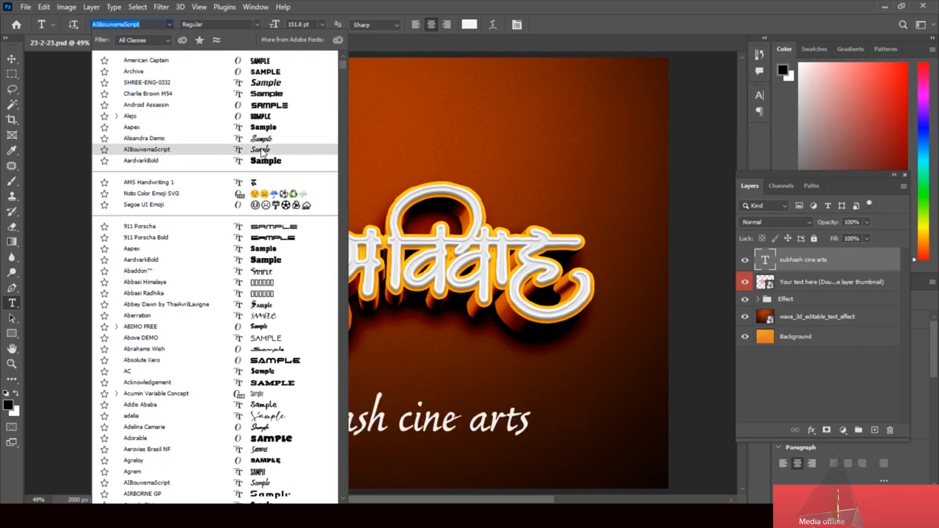
{"action": "left_click", "coordinate": [261, 150]}
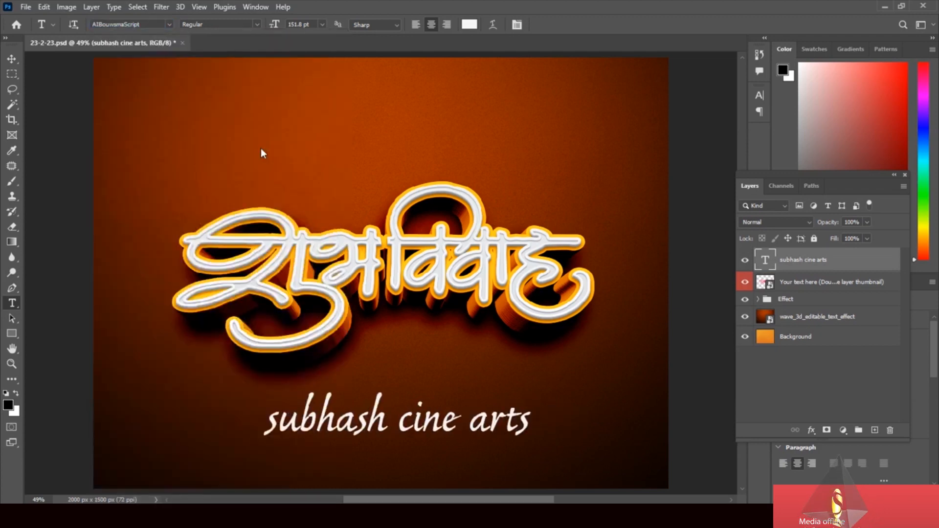
{"action": "left_click", "coordinate": [12, 59]}
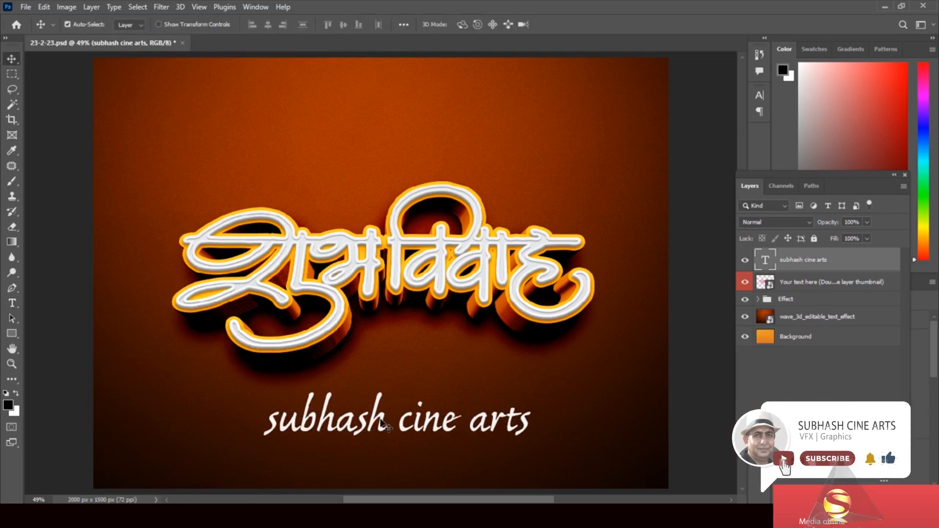
{"action": "left_click_drag", "start_coordinate": [387, 427], "coordinate": [376, 137]}
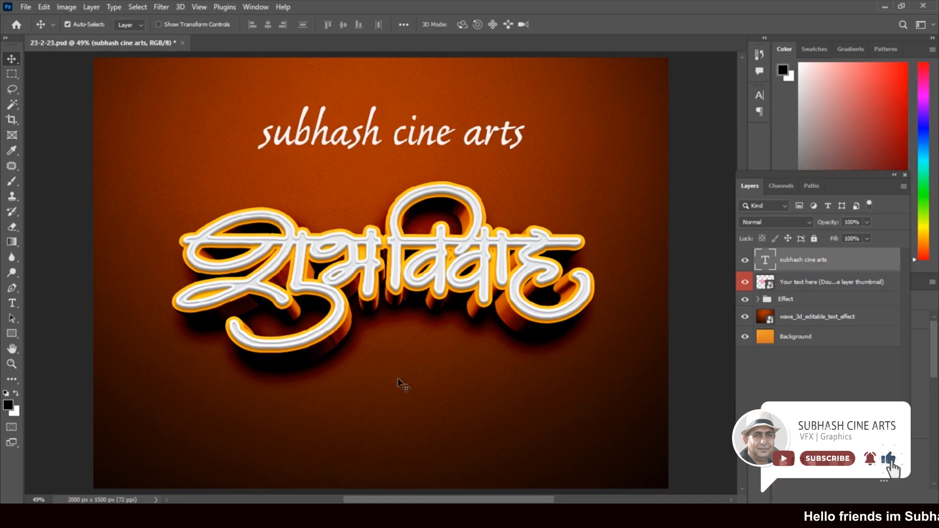